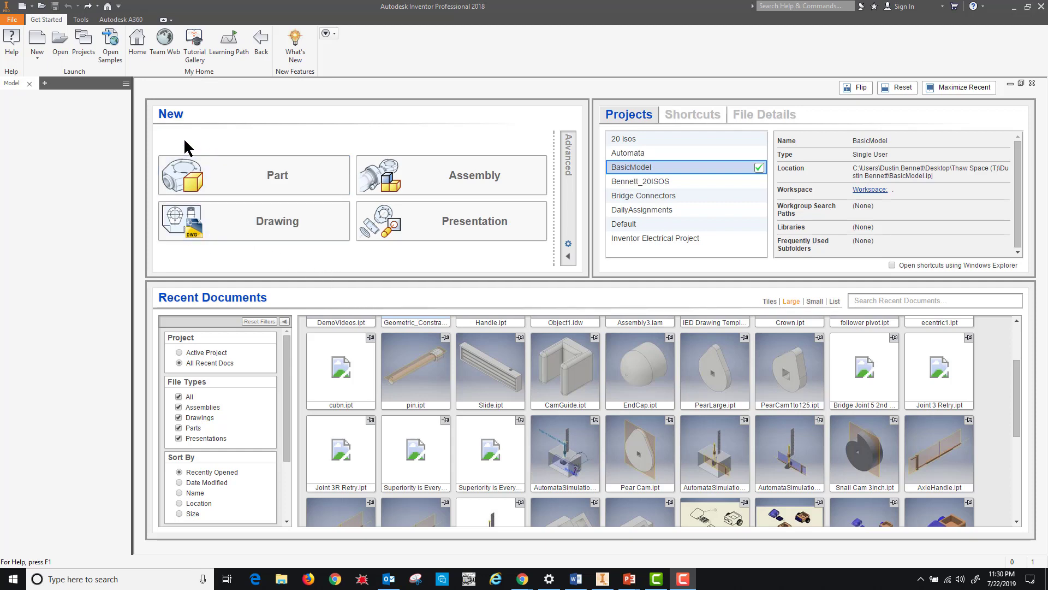
Create a new drawing from the Standard.idw template.
left_click(38, 46)
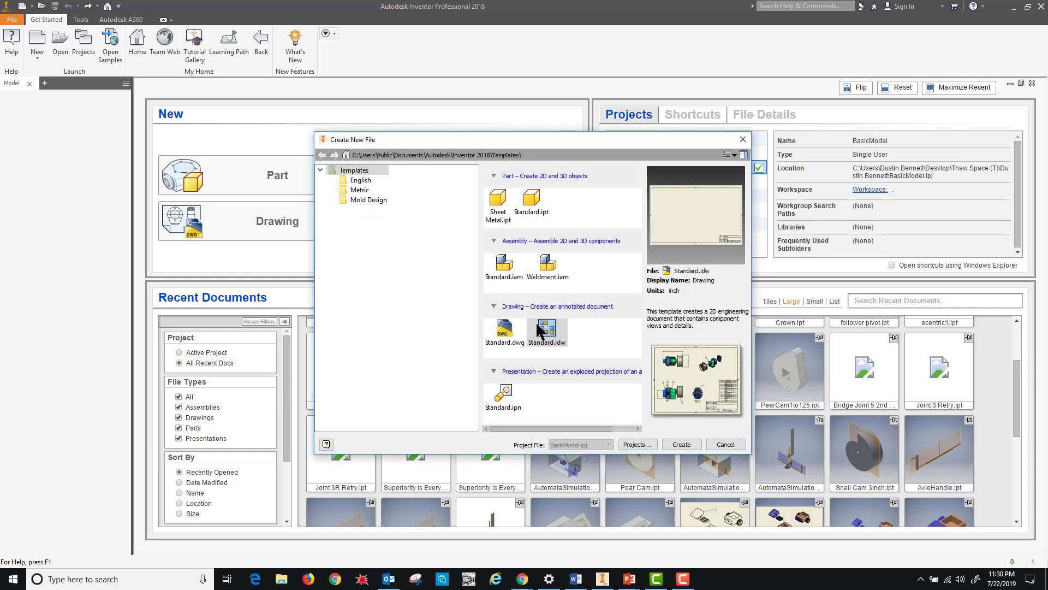
left_click(539, 330)
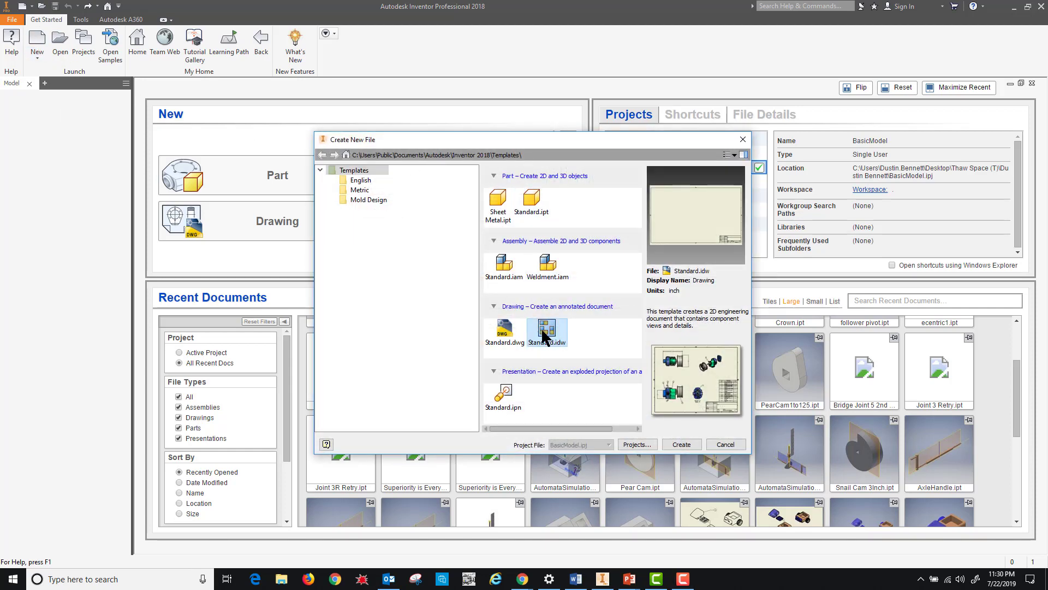
left_click(673, 443)
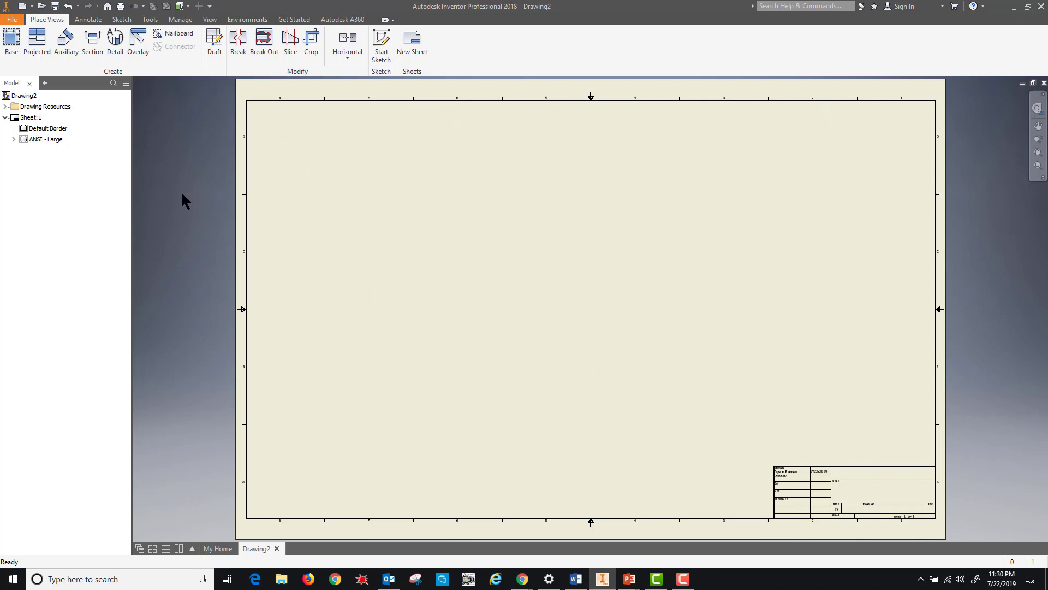
Change the size of Sheet:1 to A.
right_click(25, 120)
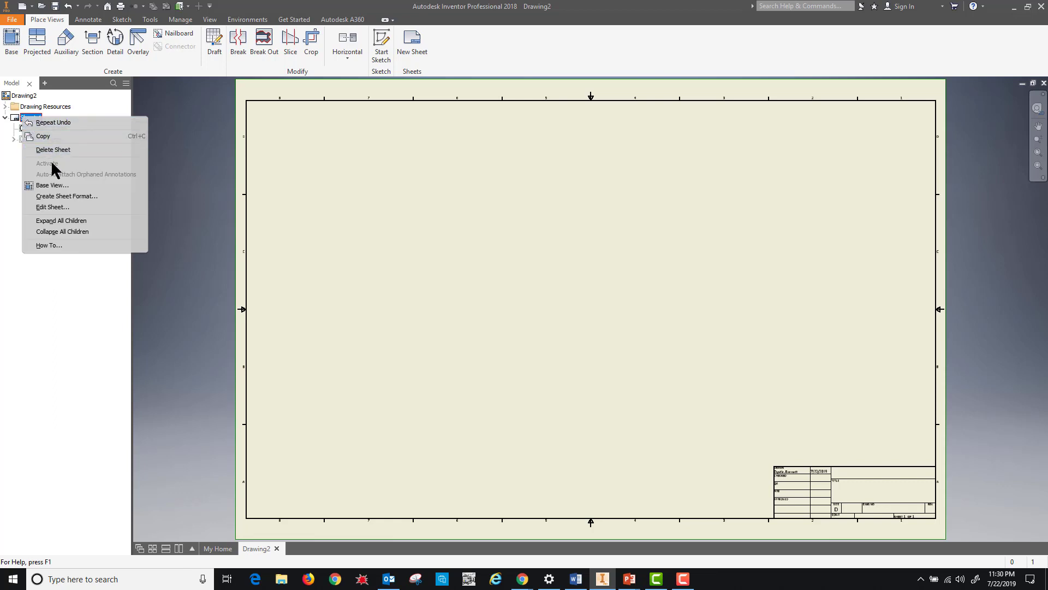
left_click(52, 207)
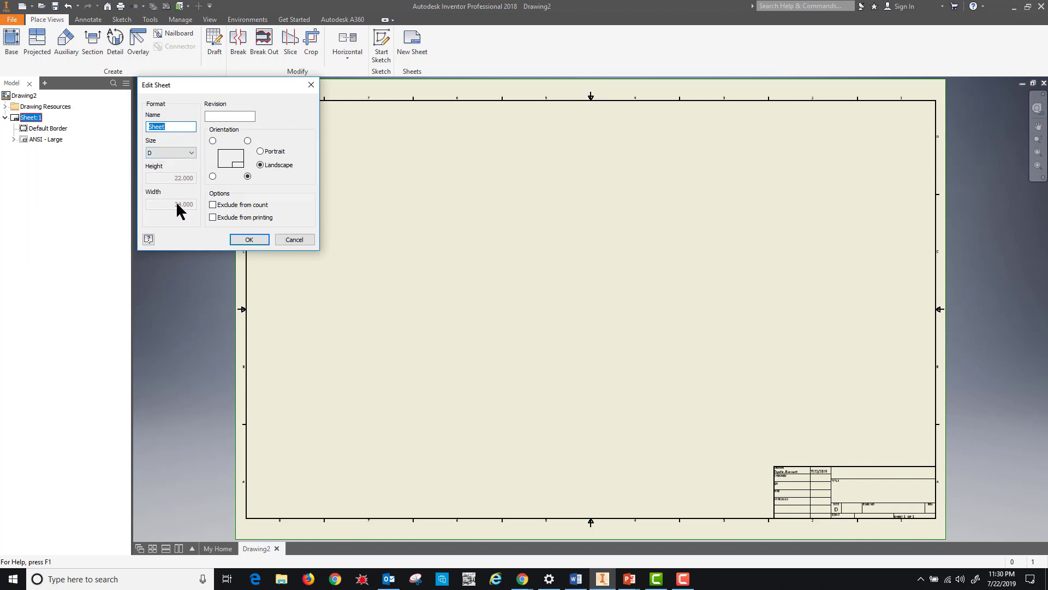
left_click(191, 156)
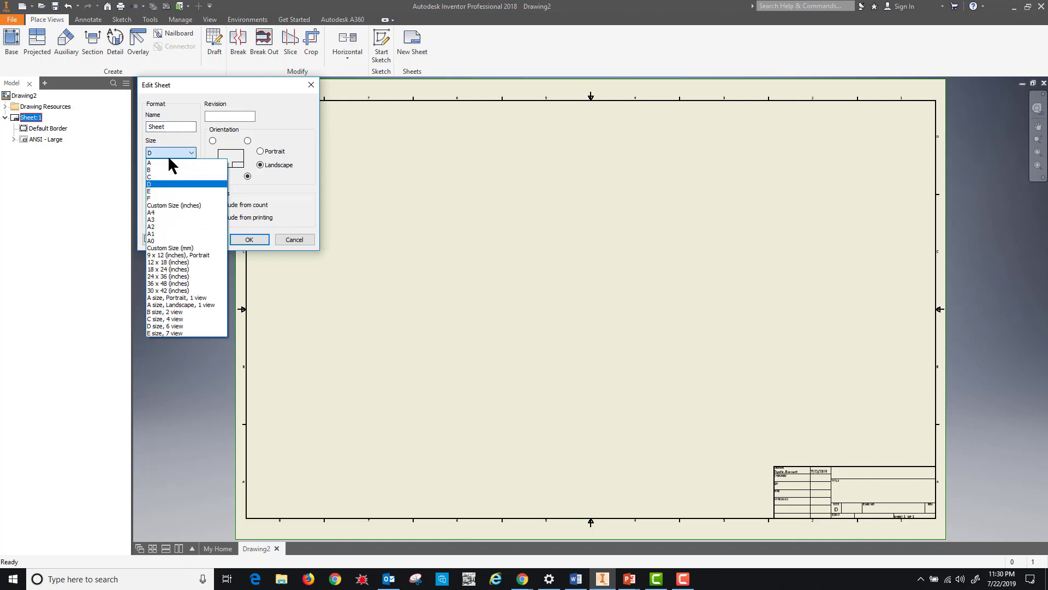
left_click(166, 164)
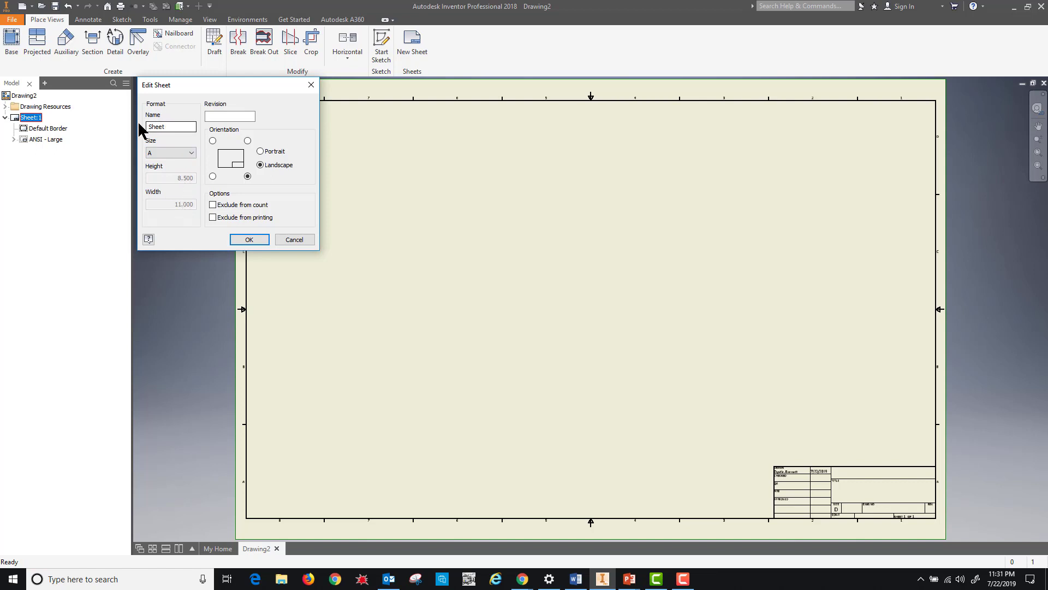
left_click(249, 239)
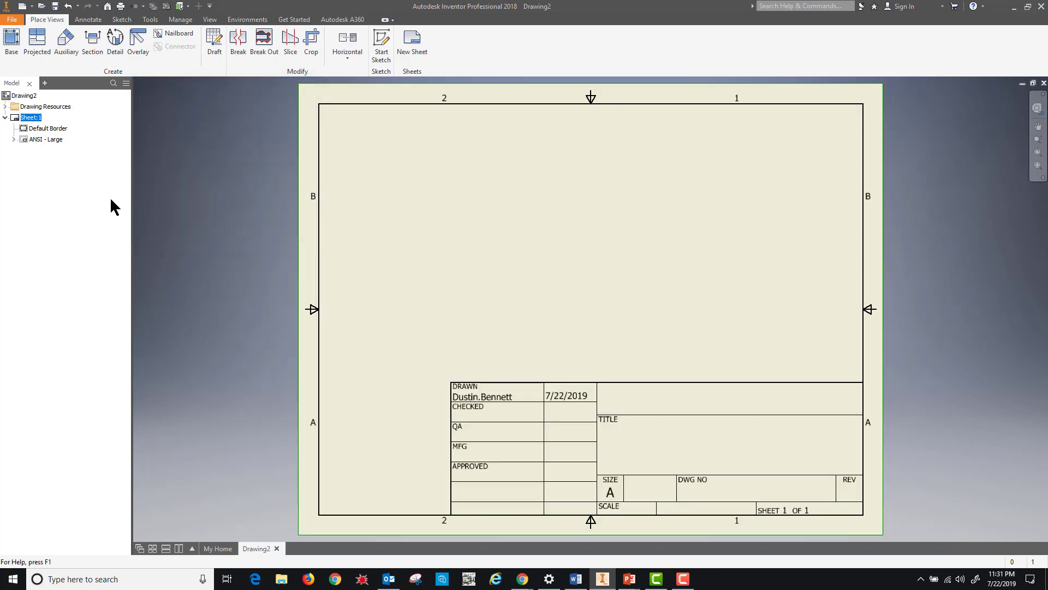
Delete the default border and the ANSI - Large title block from the sheet.
right_click(35, 130)
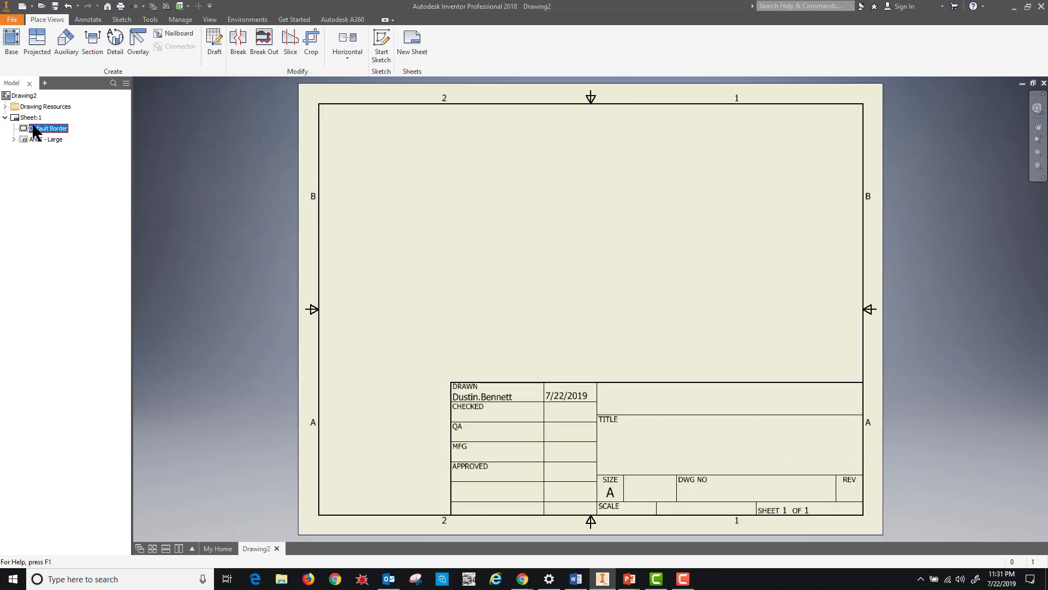
left_click(55, 144)
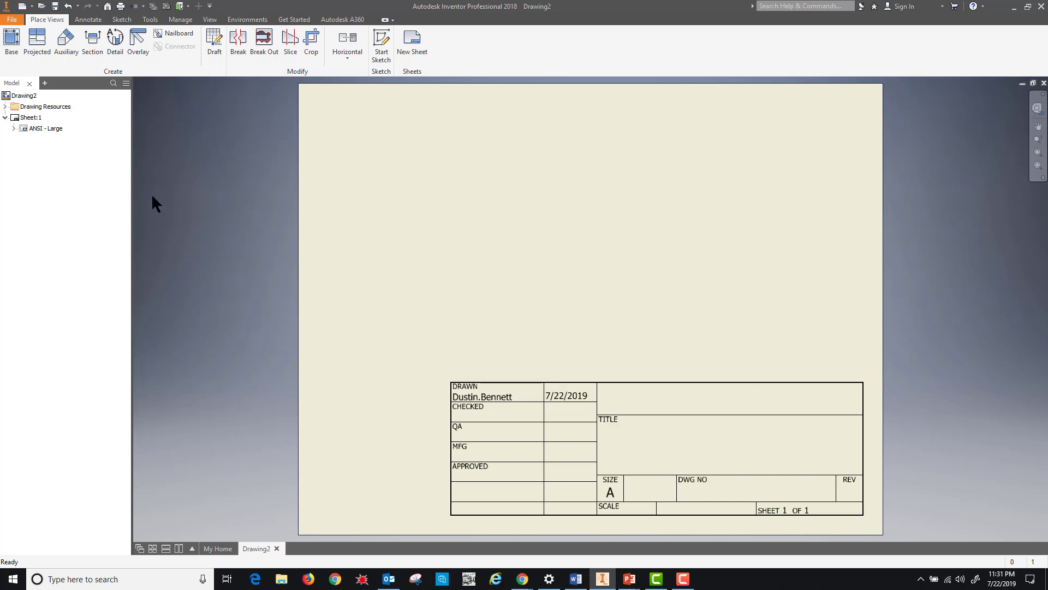
right_click(29, 128)
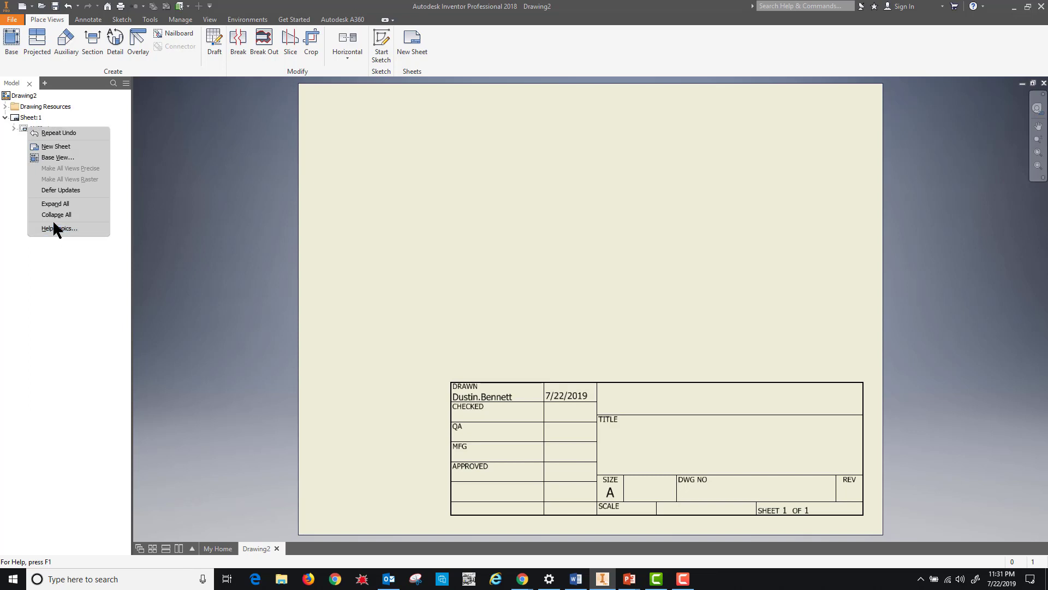
left_click(15, 152)
right_click(33, 130)
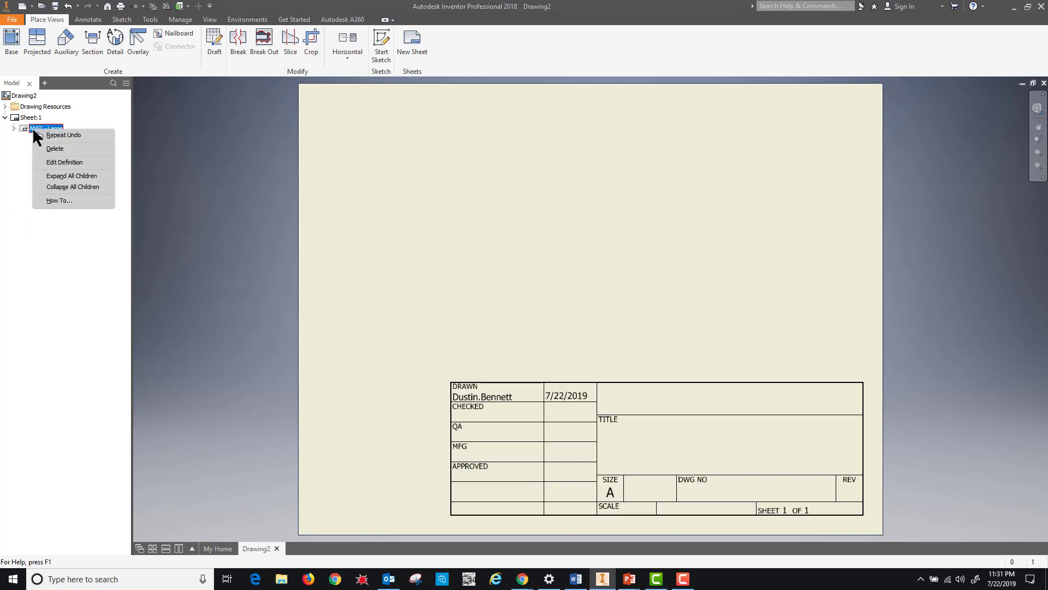
left_click(52, 150)
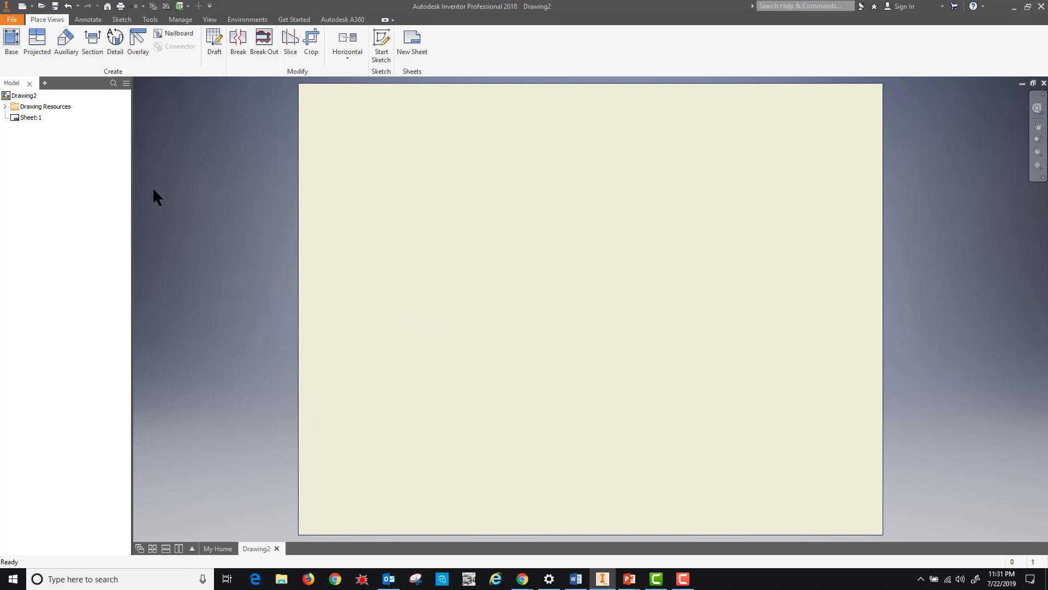
Start defining a new border in the drawing resources.
left_click(6, 107)
left_click(15, 128)
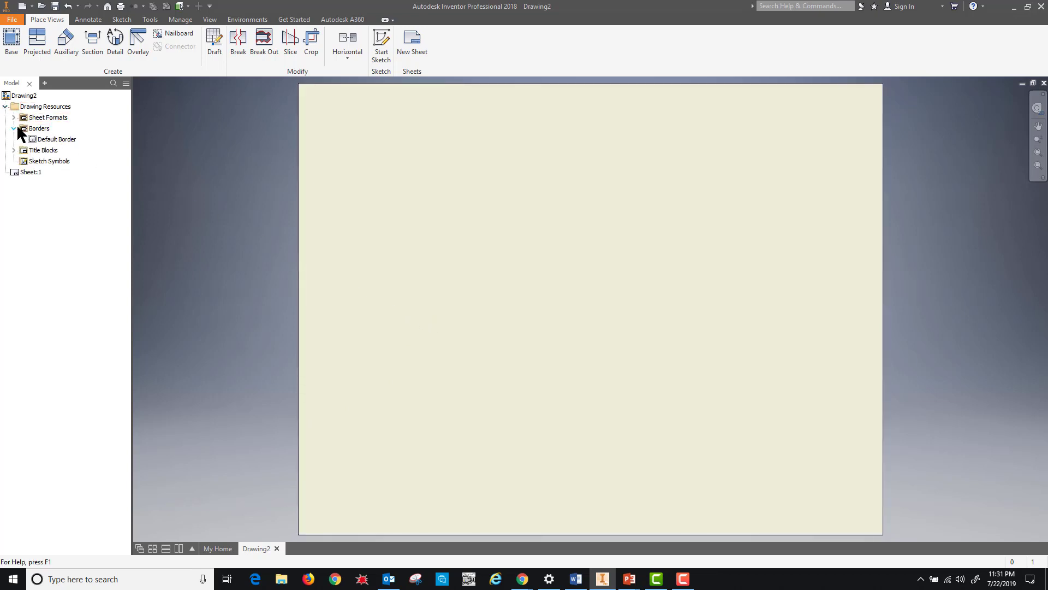
right_click(40, 132)
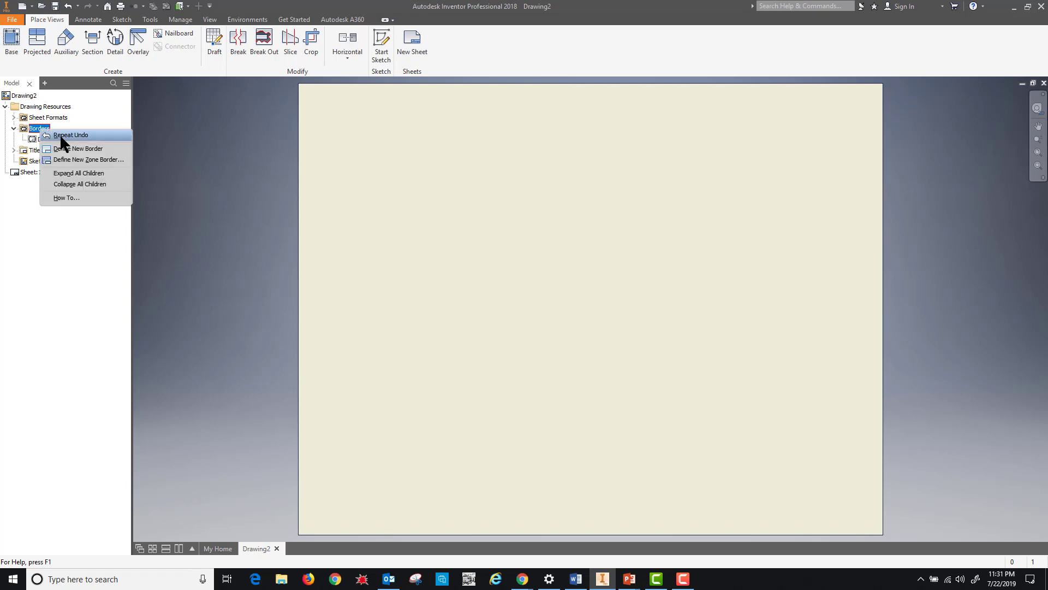
left_click(64, 148)
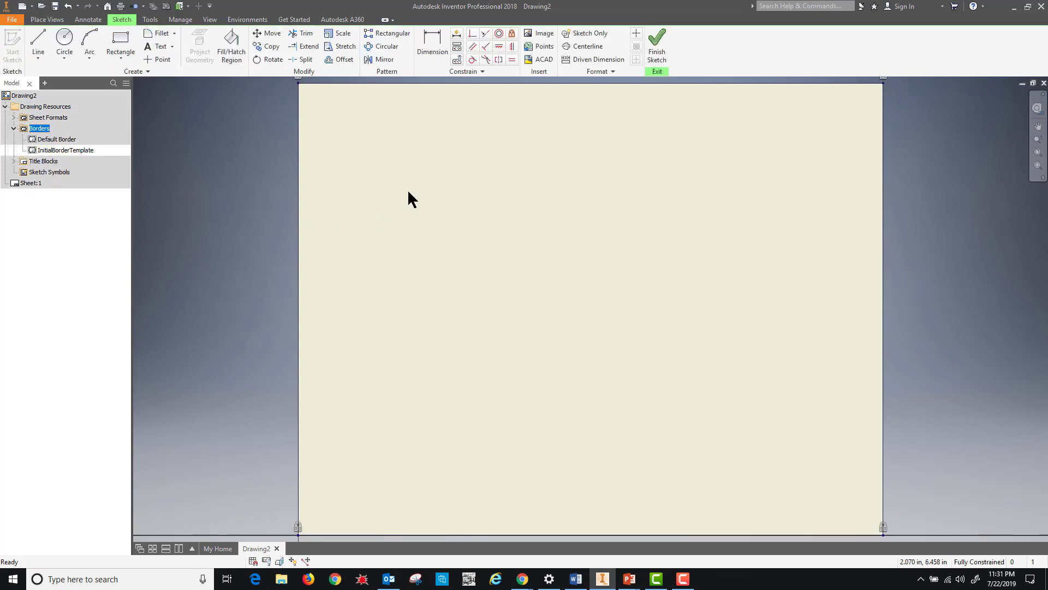
Sketch a two-point rectangle for the border from X 0.125 in, Y 0.125 in, 10.75 in wide and 8.25 in high.
left_click(125, 60)
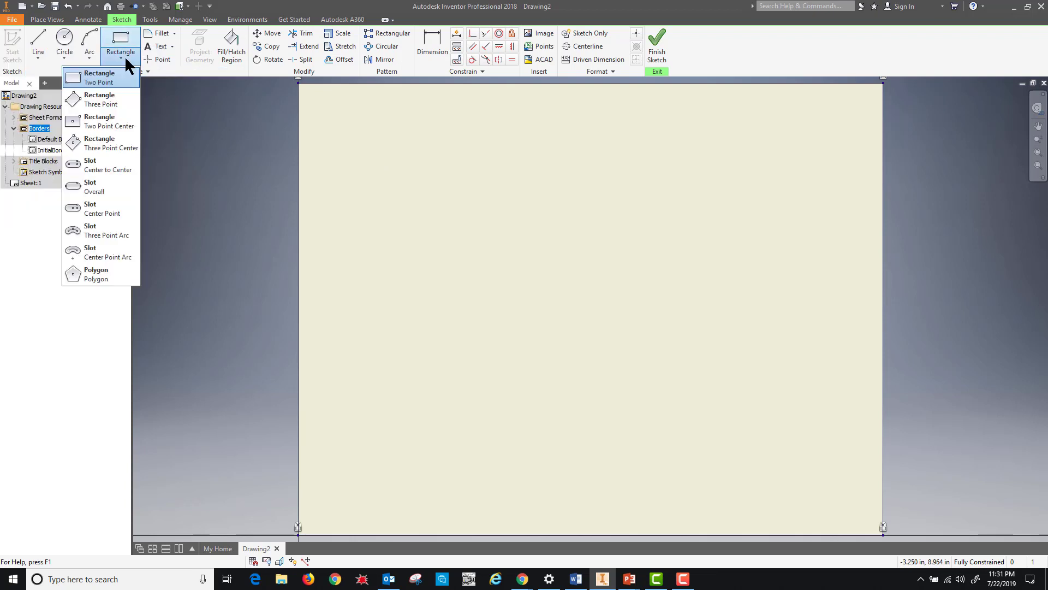
left_click(104, 79)
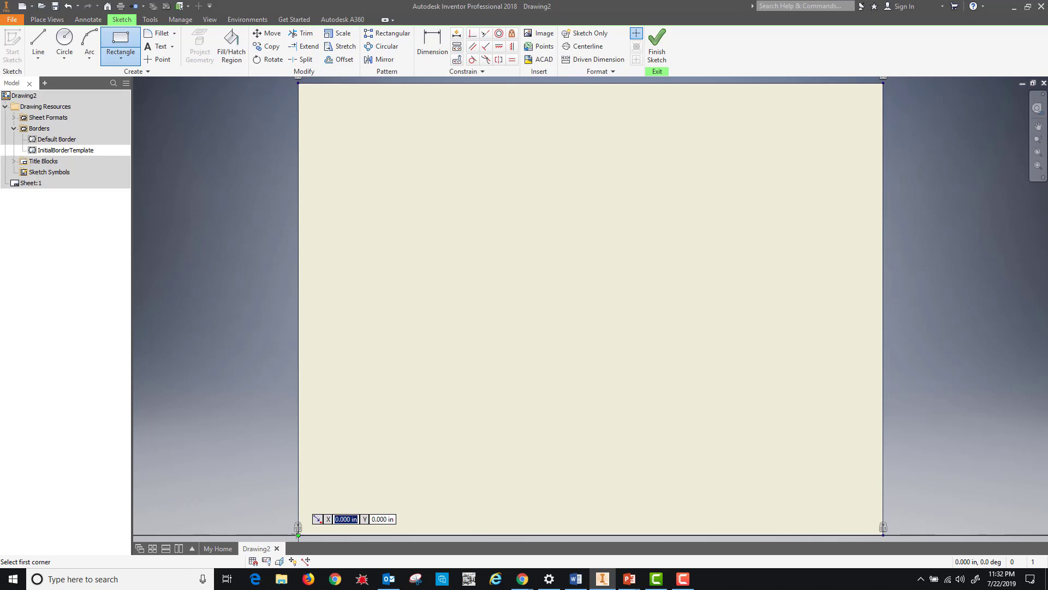
type(".125")
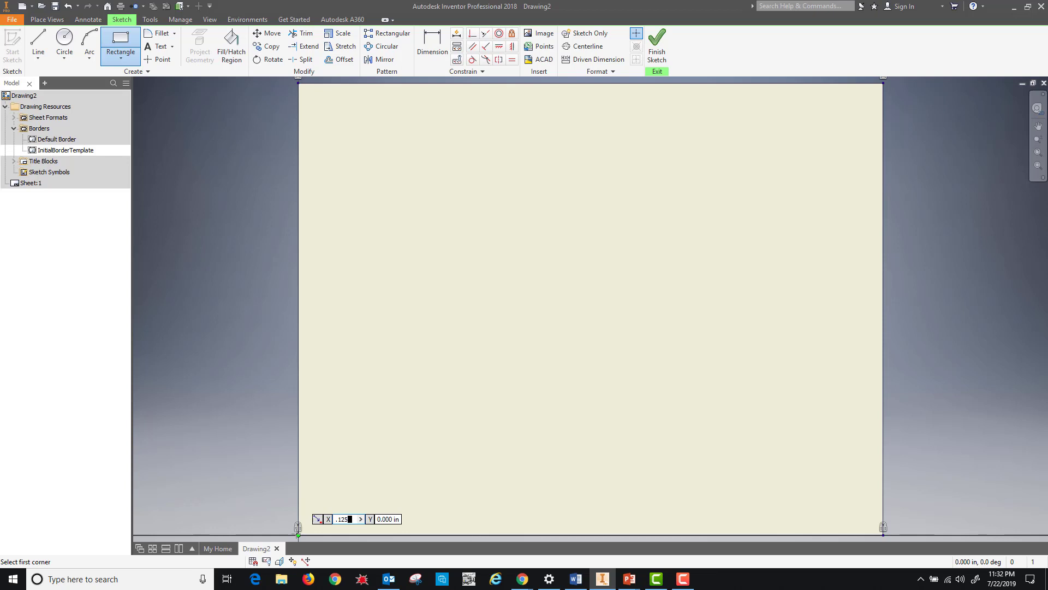
key("Tab")
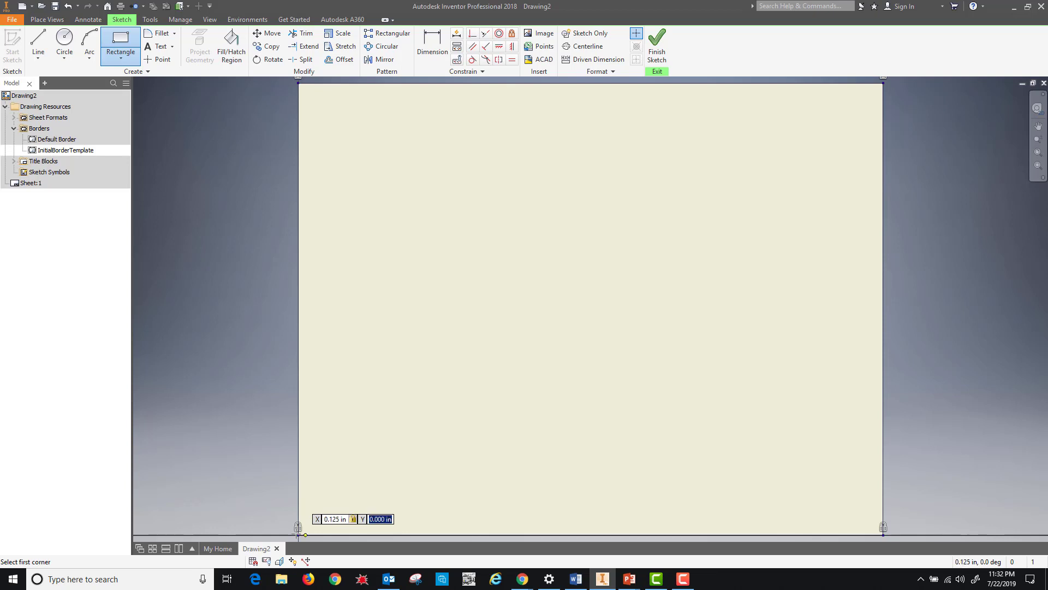
type(".125")
key("Return")
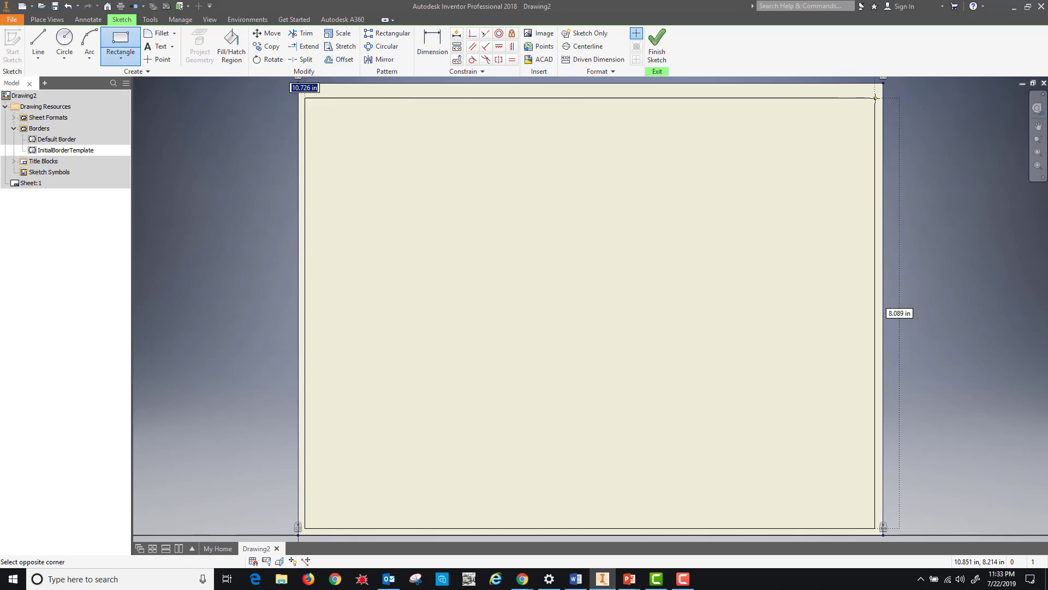
type("10.75")
key("Tab")
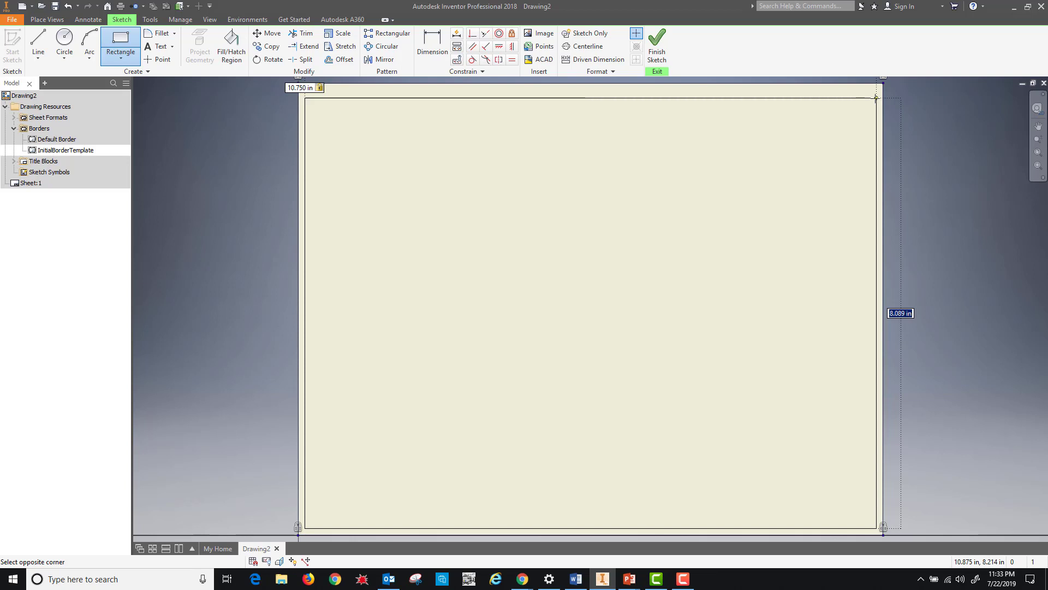
type("8")
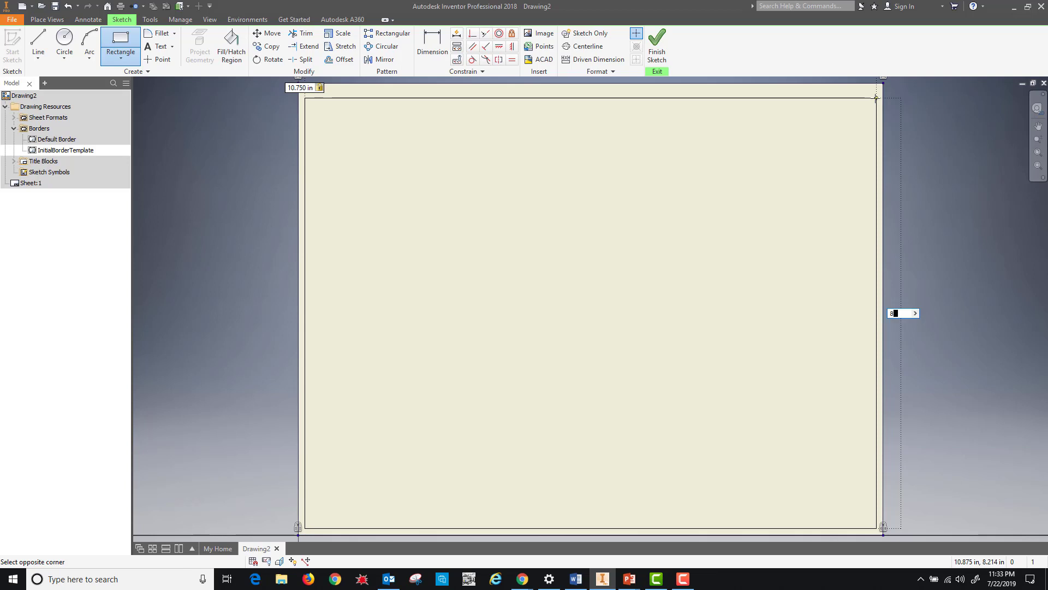
type(".25")
key("Return")
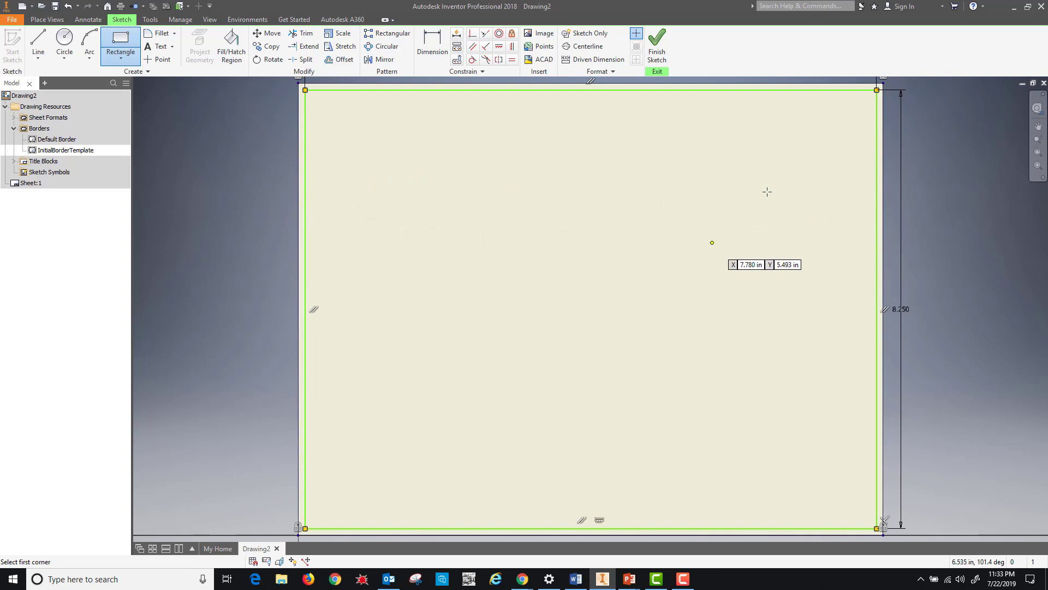
Finish the border sketch and save it under the name PlainBorder.
left_click(659, 38)
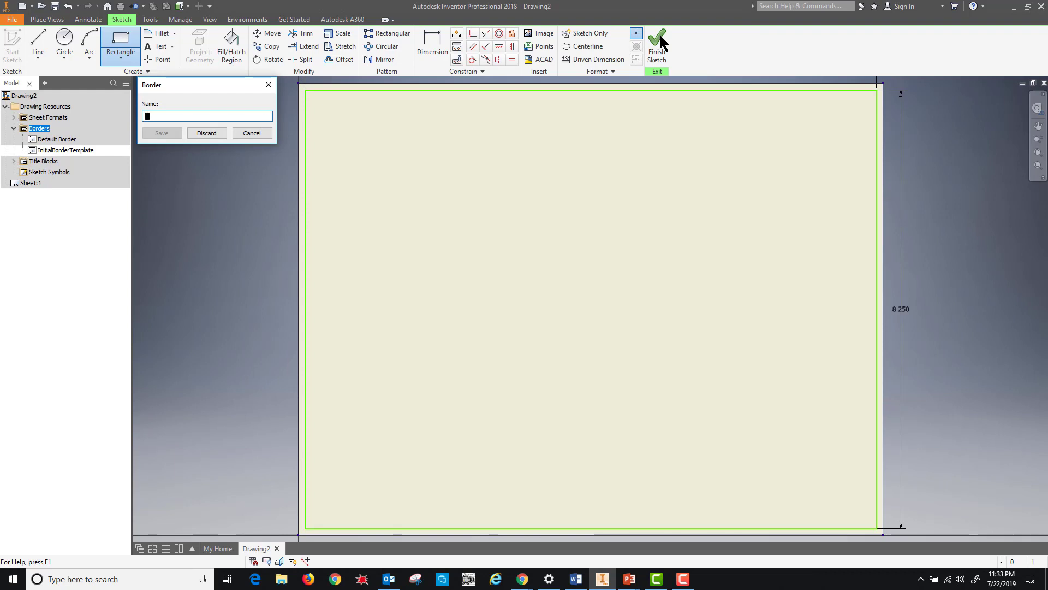
type("PlainBor")
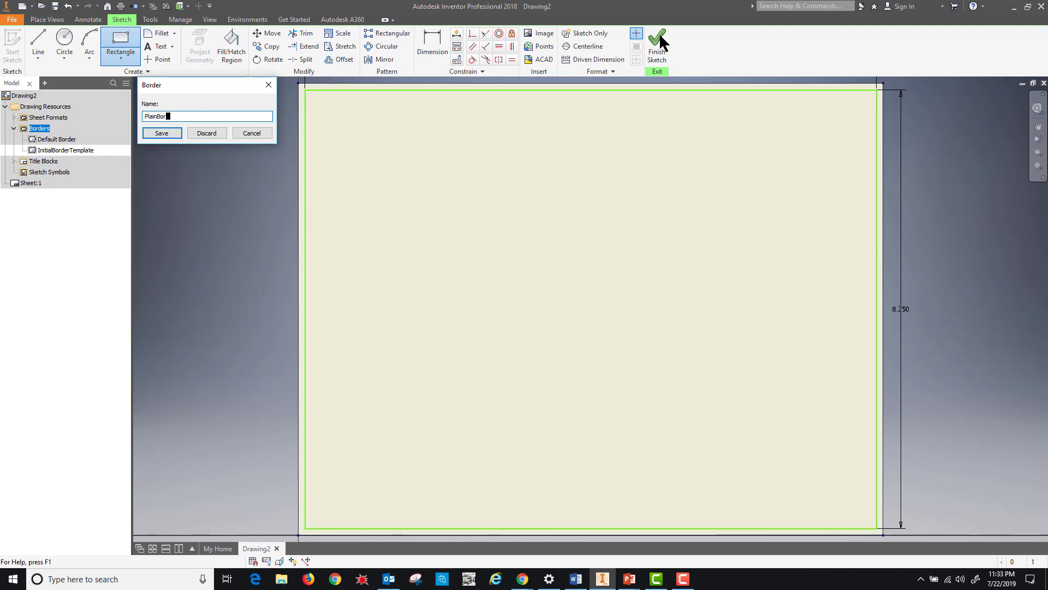
type("der")
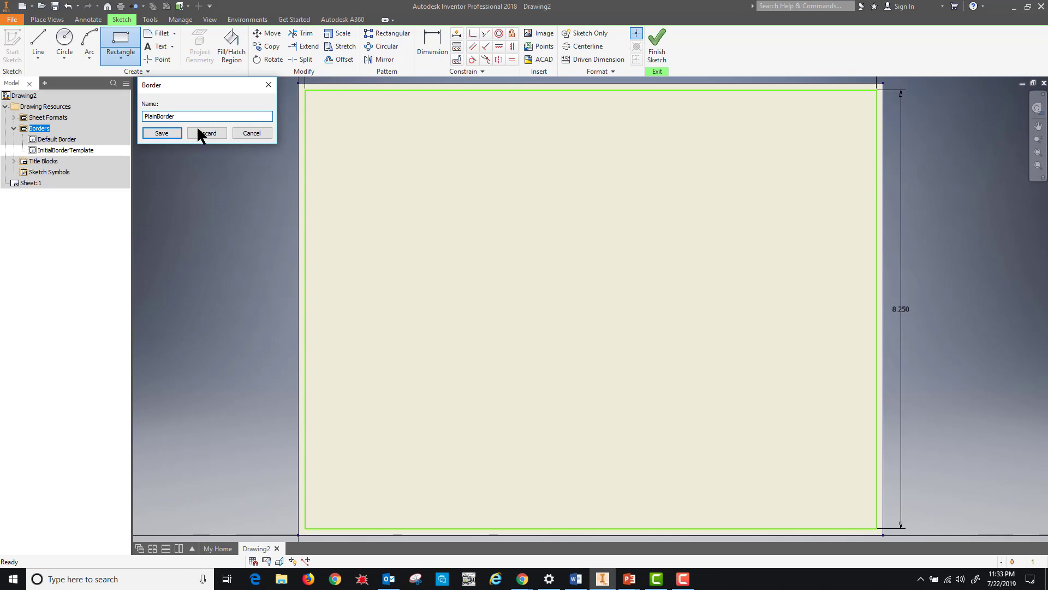
left_click(163, 135)
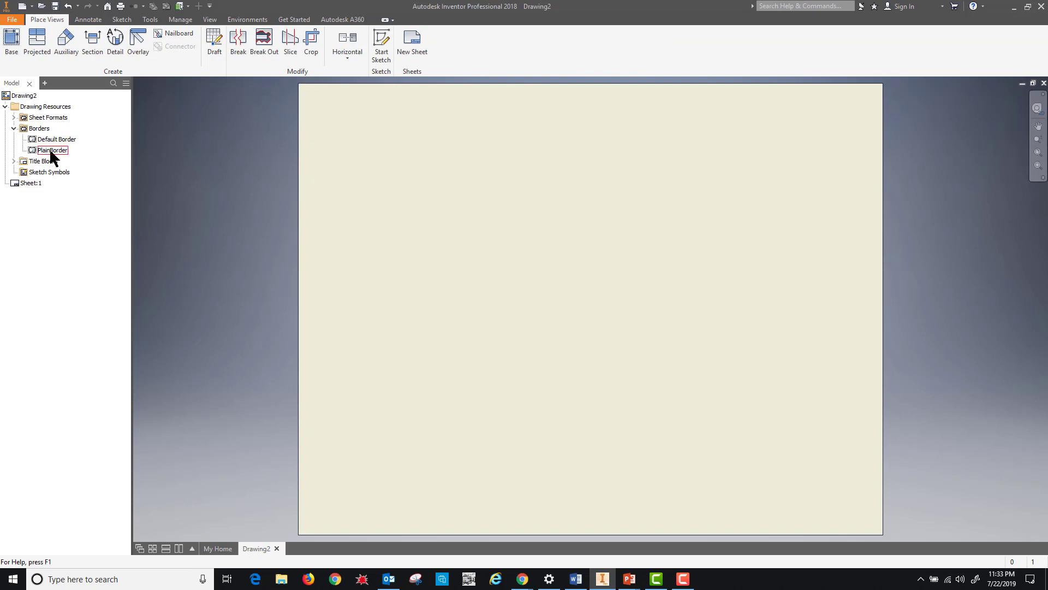
Collapse the list of borders and start defining a new title block in the drawing resources.
left_click(12, 128)
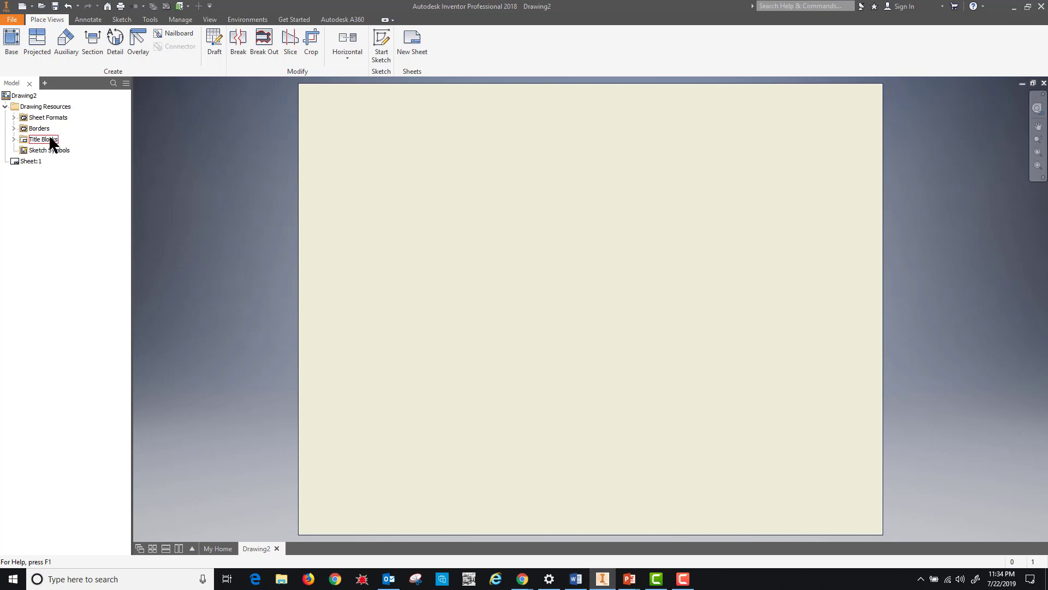
left_click(14, 139)
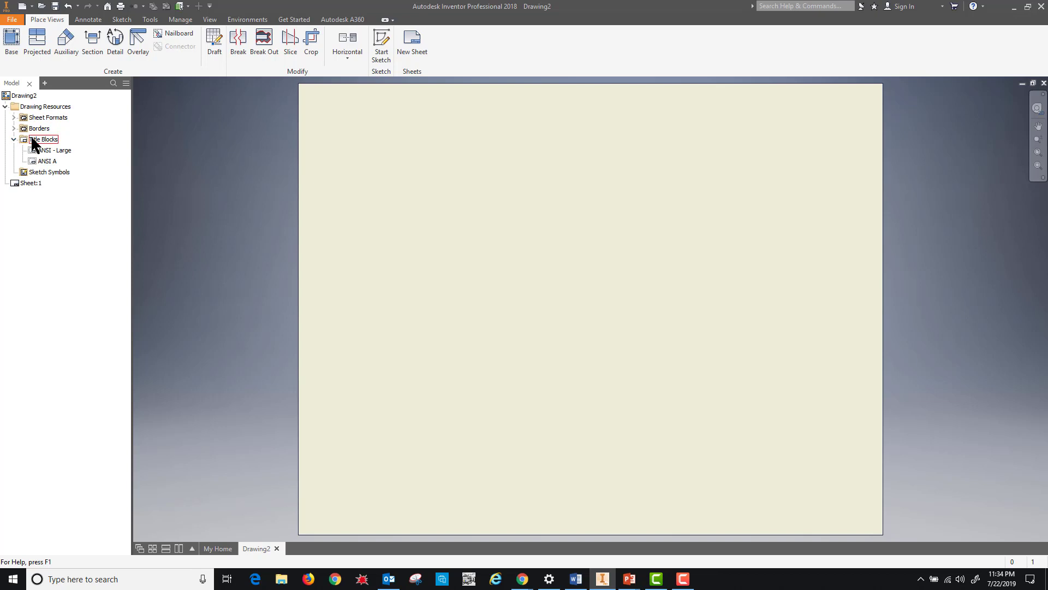
right_click(33, 140)
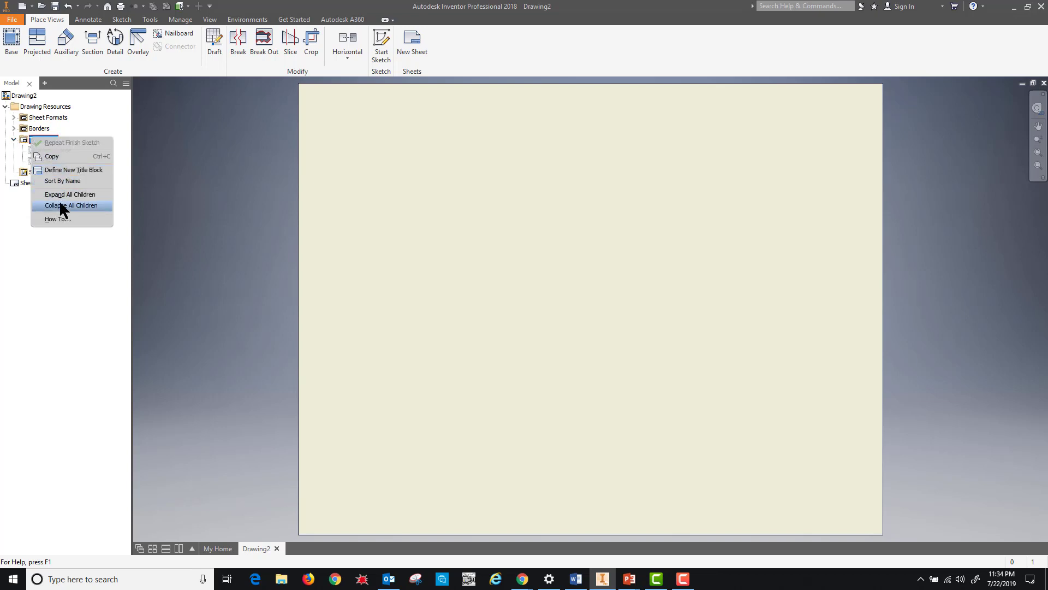
left_click(60, 166)
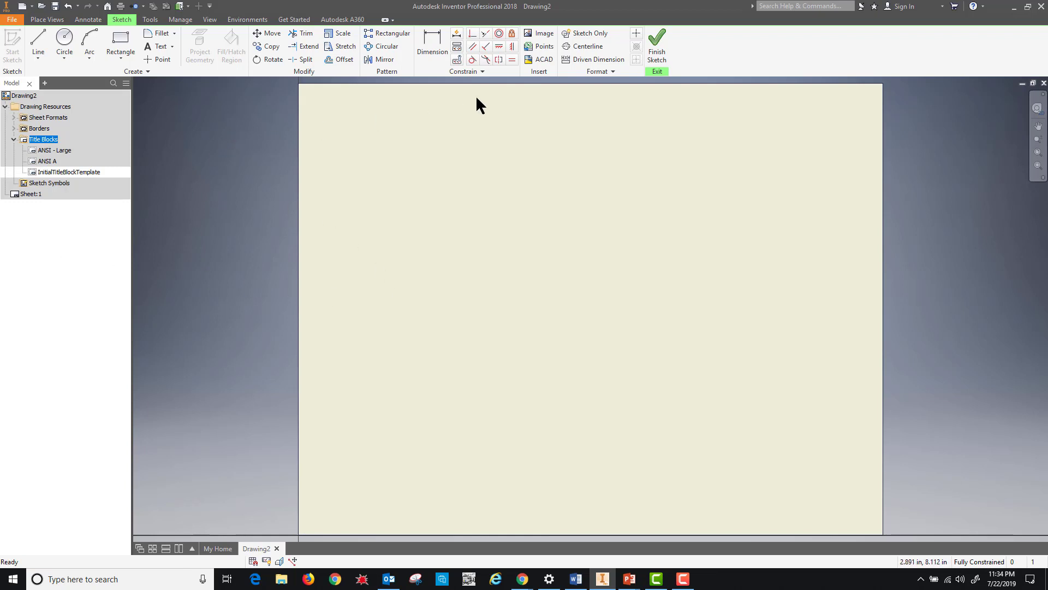
Sketch a two-point rectangle for the title block outline from X 0.125 in, Y 0.125 in, 10.75 in wide and 0.875 in high.
left_click(120, 51)
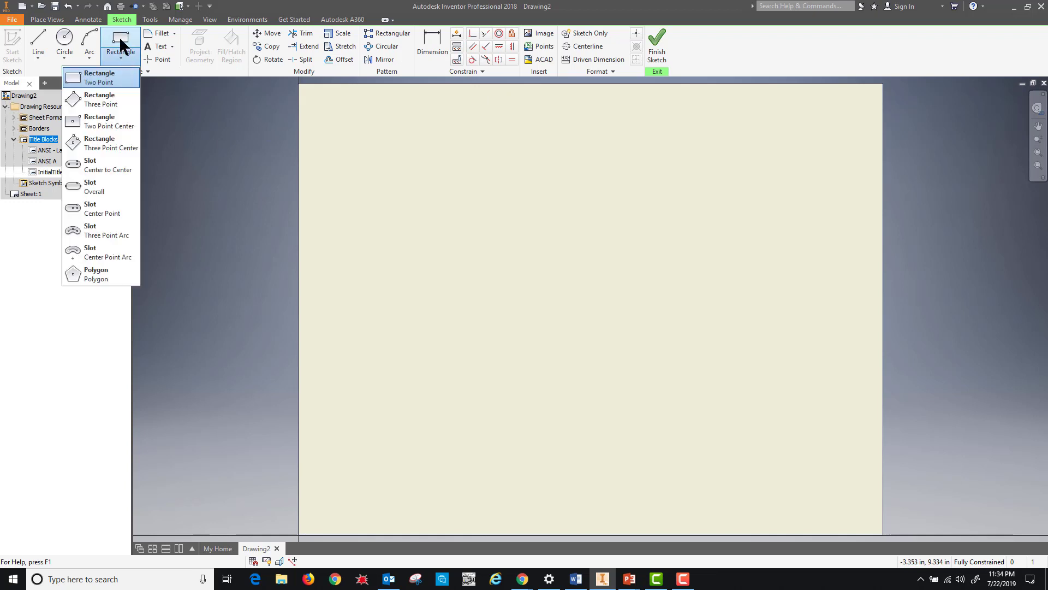
left_click(107, 79)
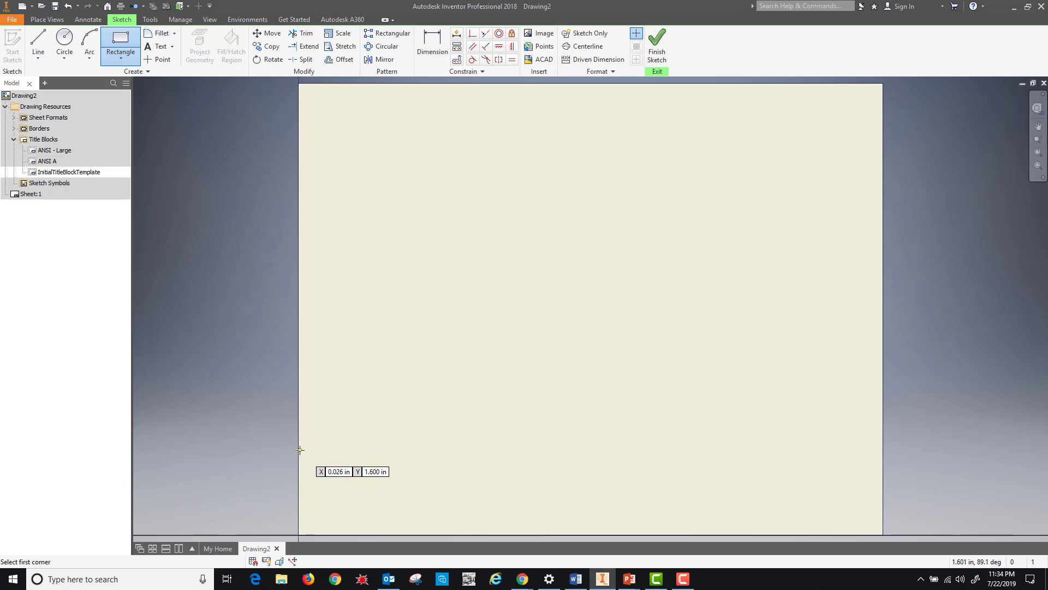
key("Tab")
type(".125")
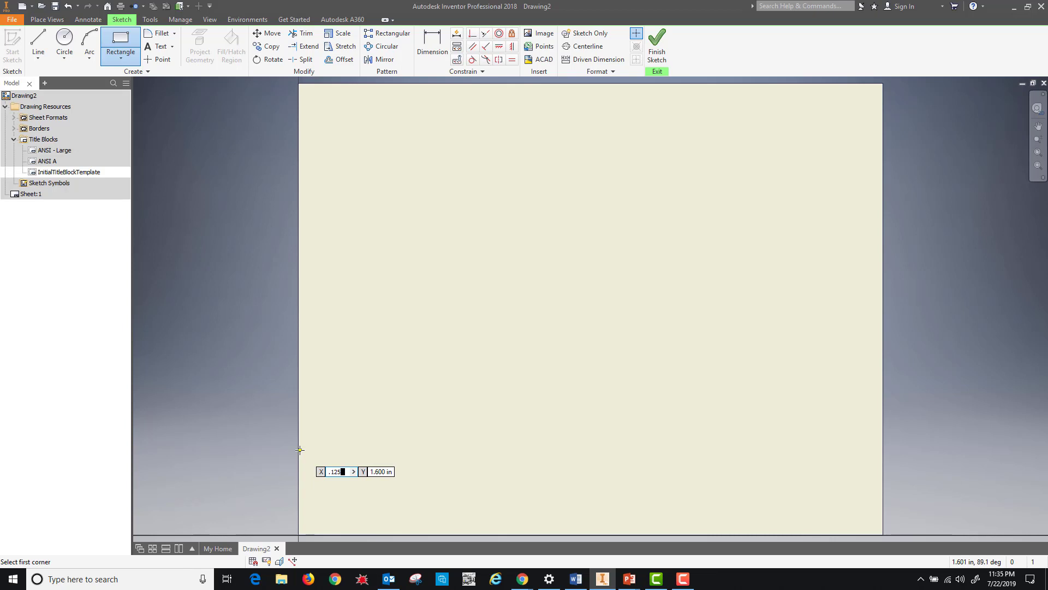
key("Tab")
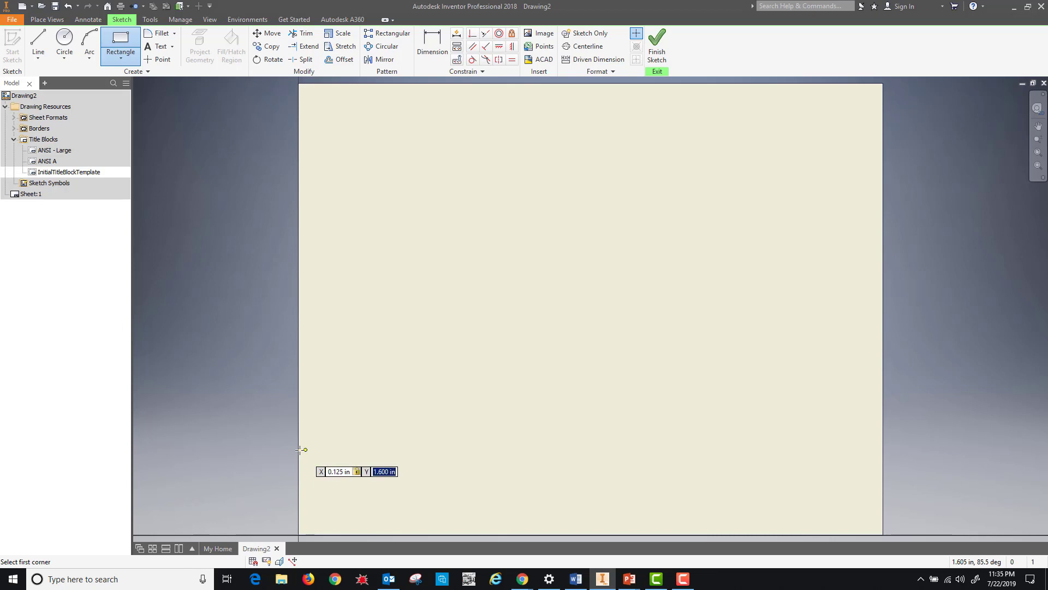
type(".125")
key("Return")
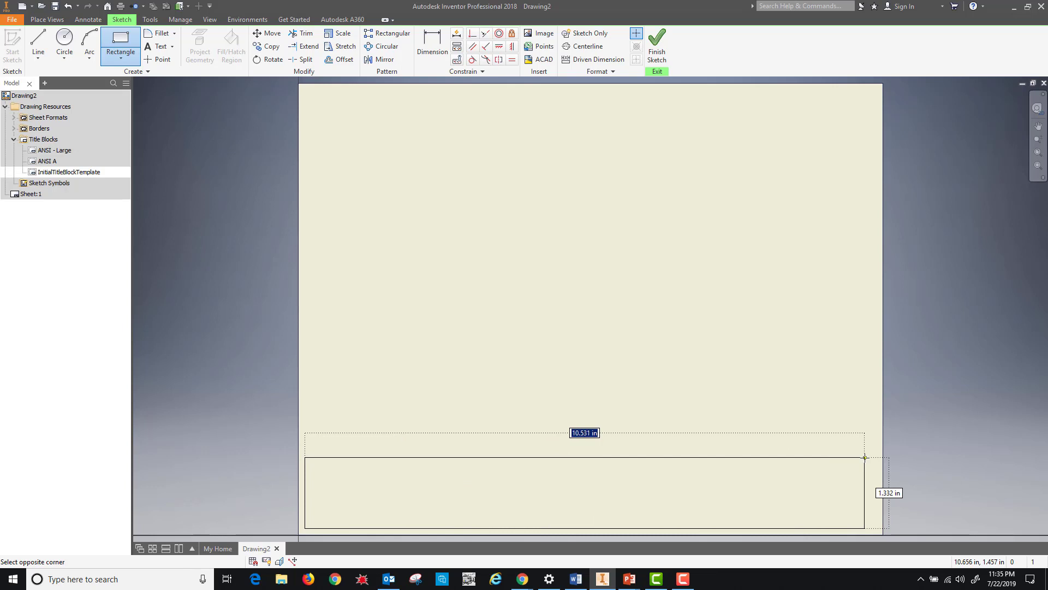
type("1.")
key("BackSpace")
type("0.75")
key("Tab")
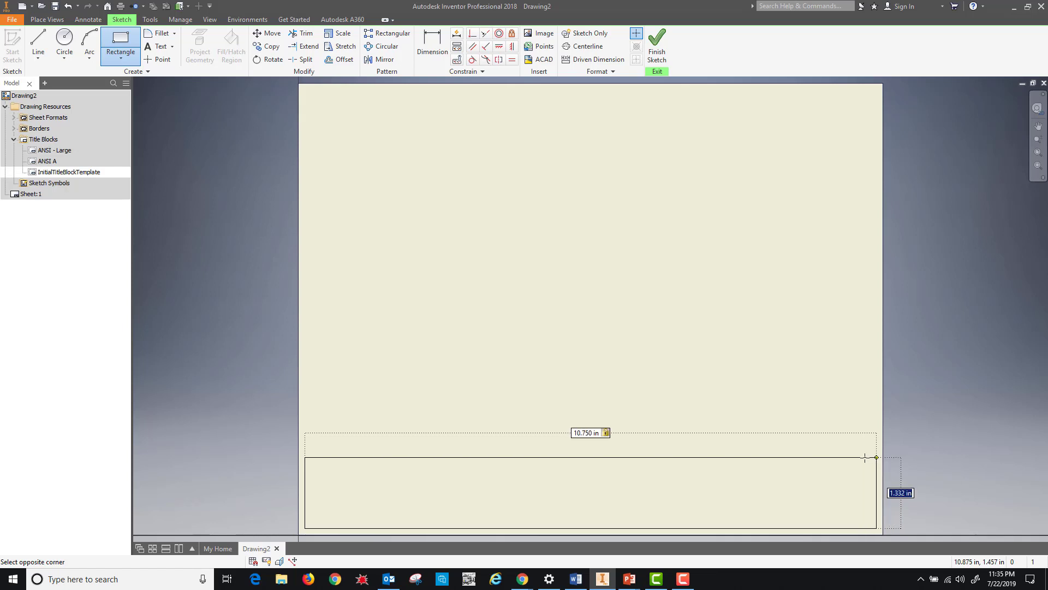
type(".875")
key("Return")
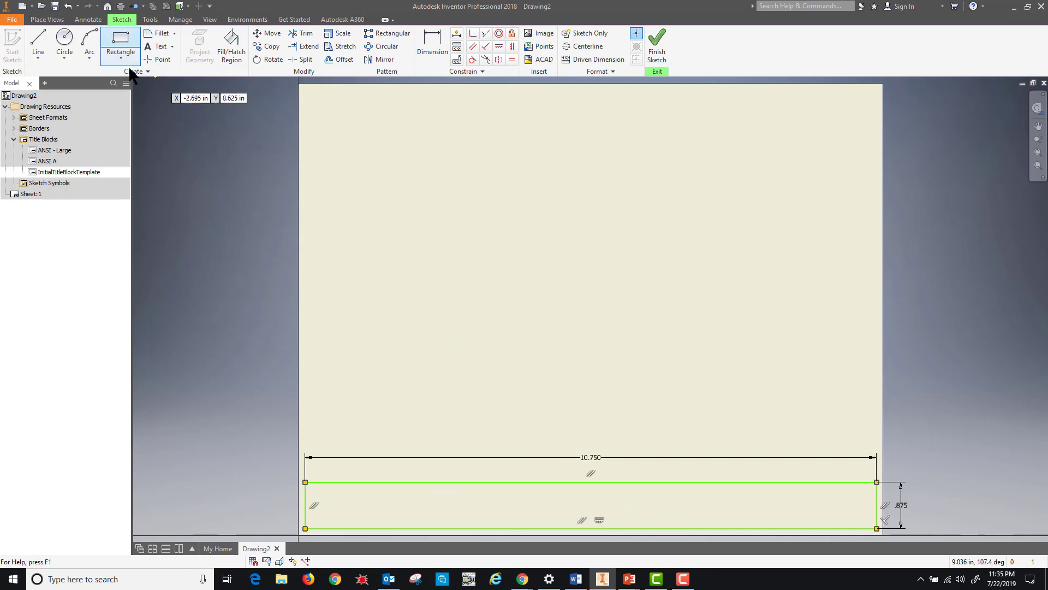
Add a rectangle 3.5 in wide and 0.44 in high inside the outline, starting from its upper-left corner.
left_click(306, 482)
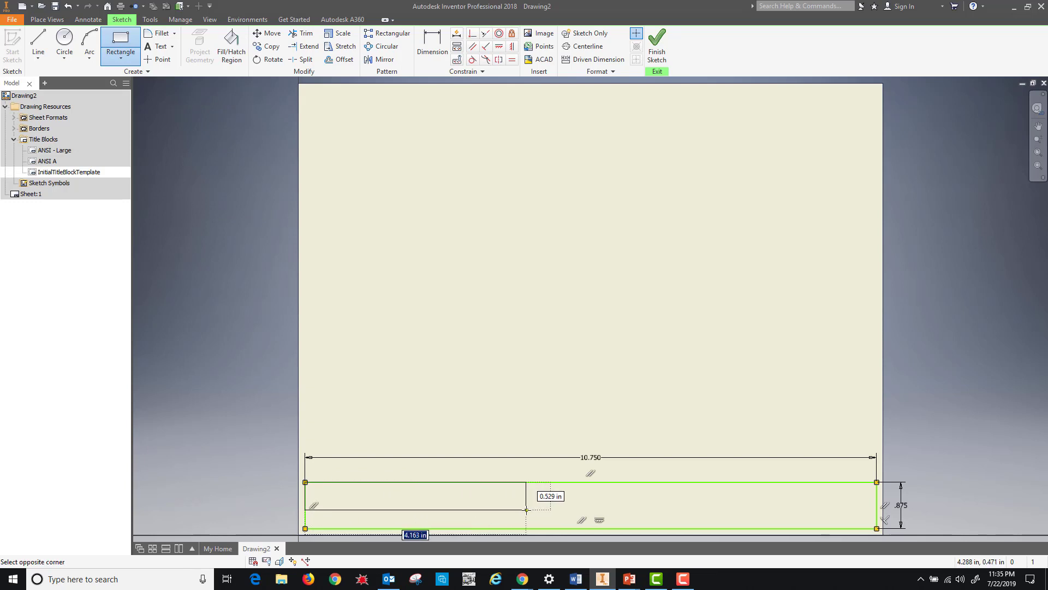
type(".")
type("3.5")
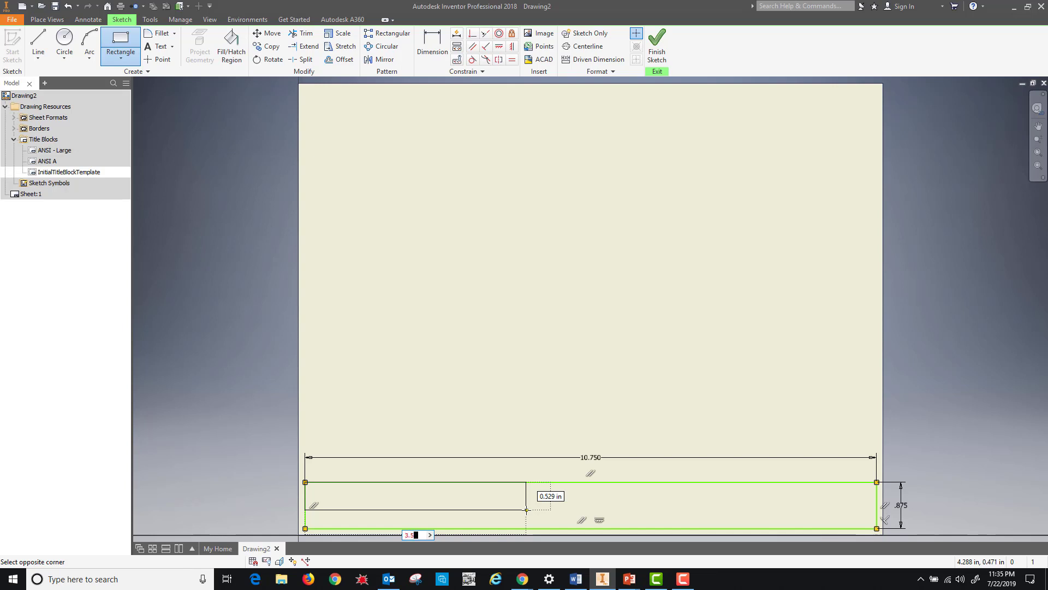
key("Tab")
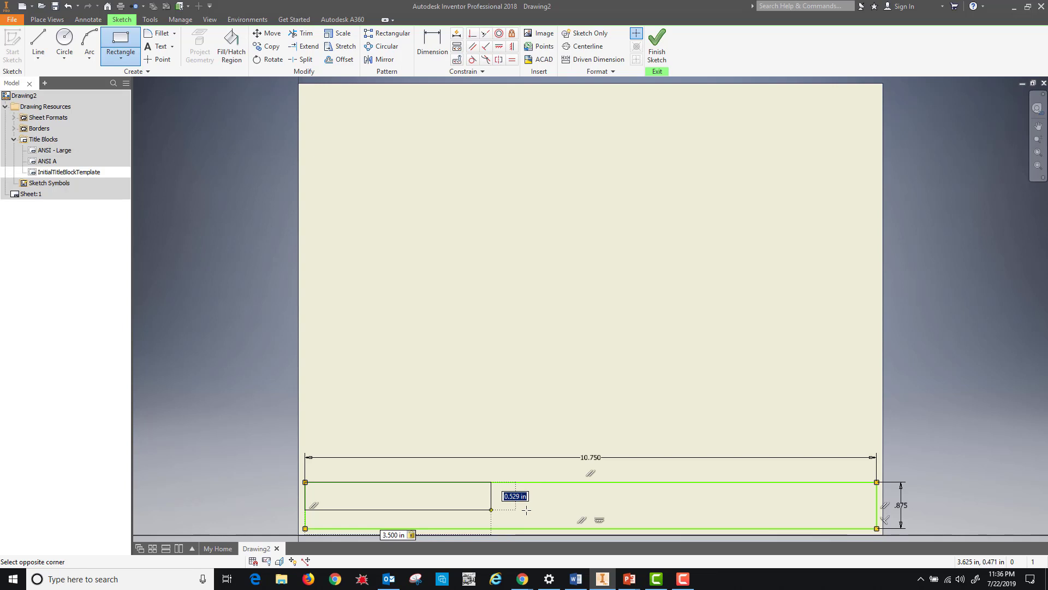
type(".44")
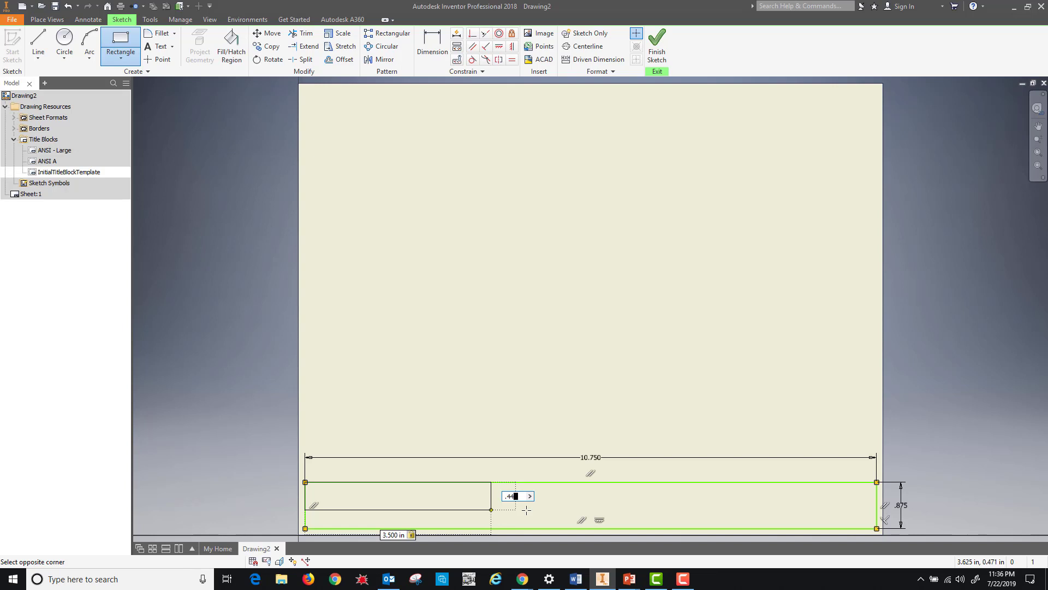
key("Return")
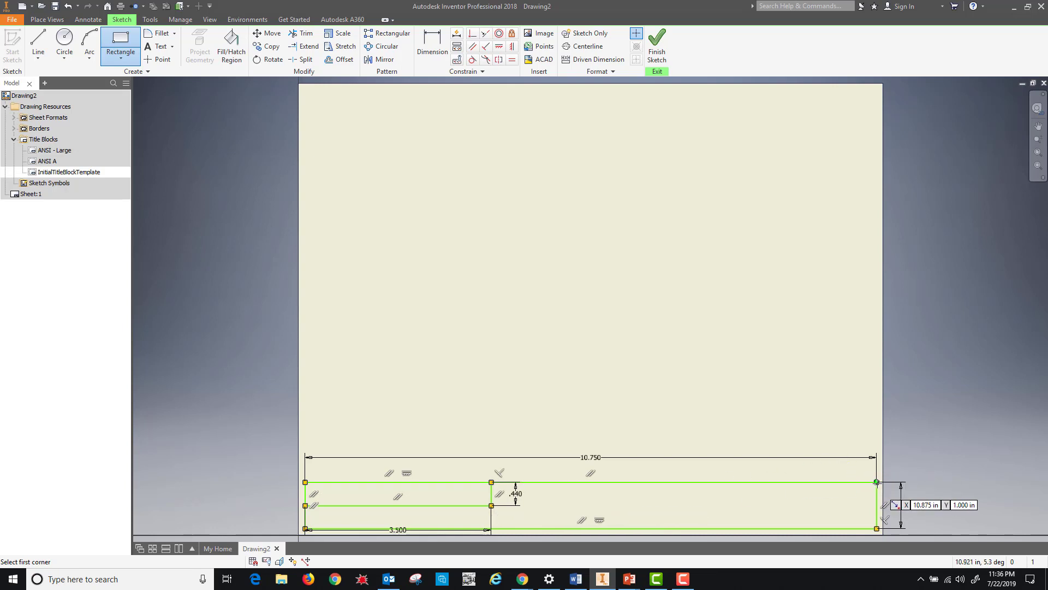
Add a rectangle 3.5 in wide and 0.44 in high inside the outline, starting from its upper-right corner.
left_click(877, 481)
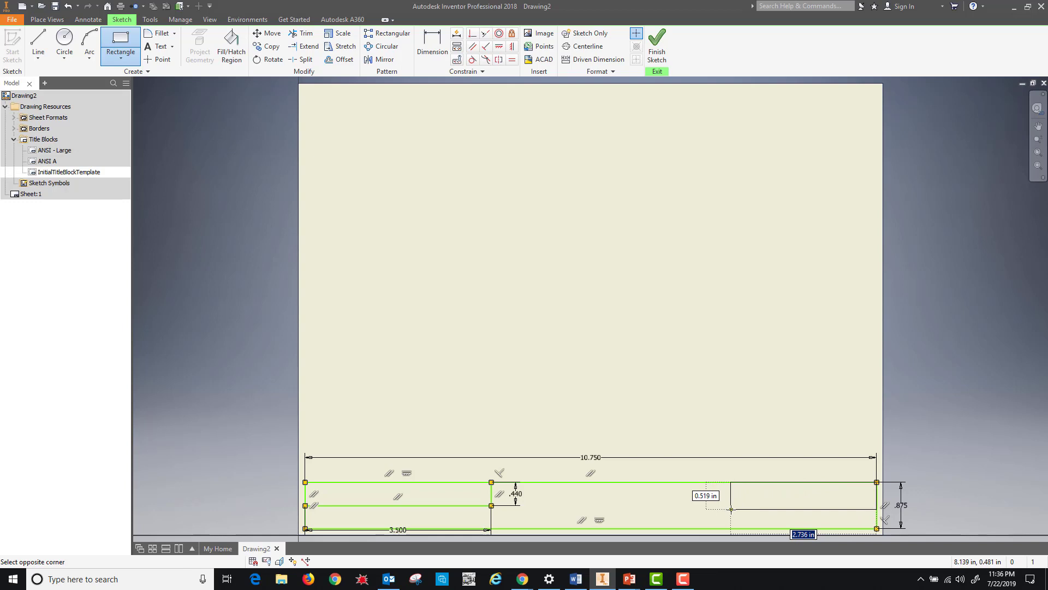
type("3.5")
key("Tab")
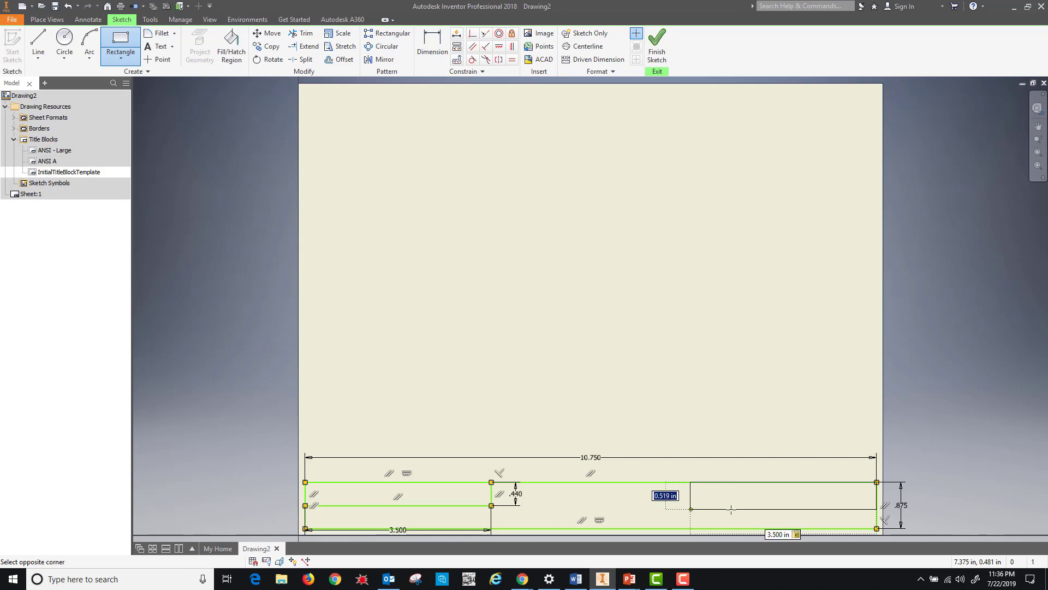
type(".44")
key("Return")
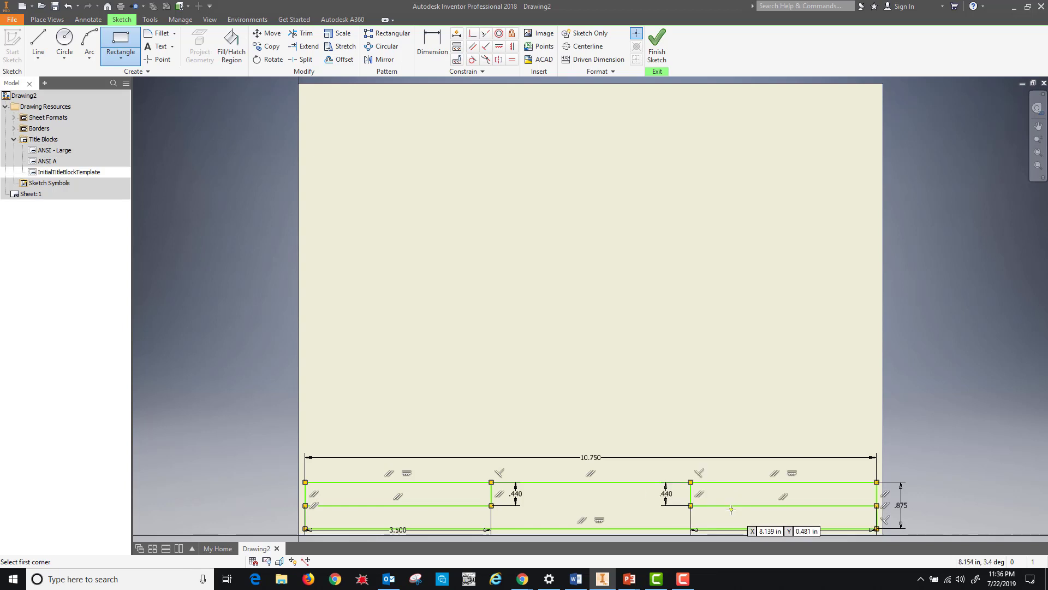
Sketch a 0.3 in high rectangle along the outline's top edge, spanning the gap between the two 3.5 in cells.
left_click(491, 483)
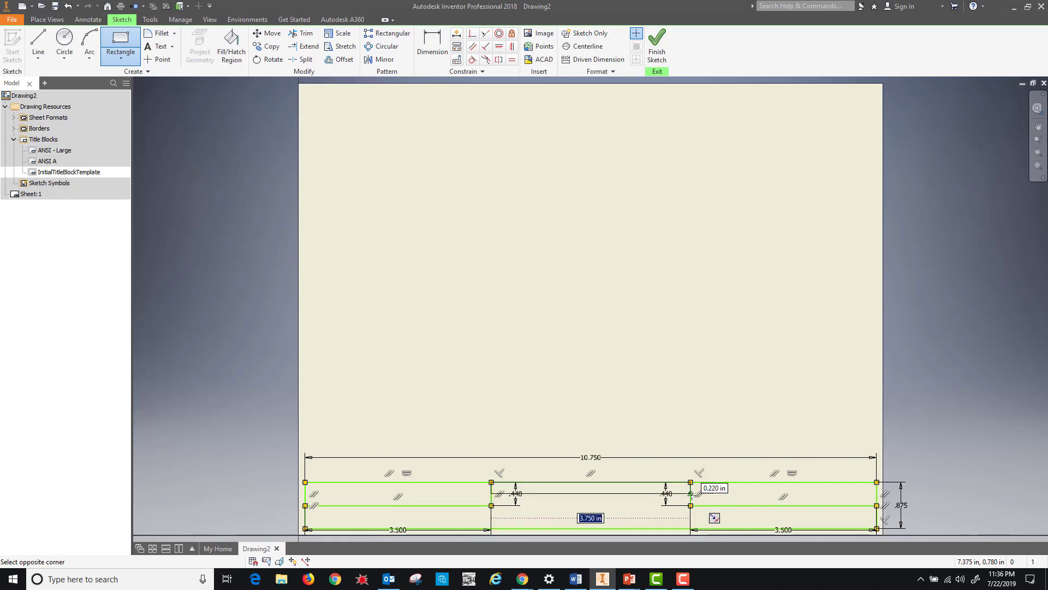
key("Tab")
type(".")
key("Return")
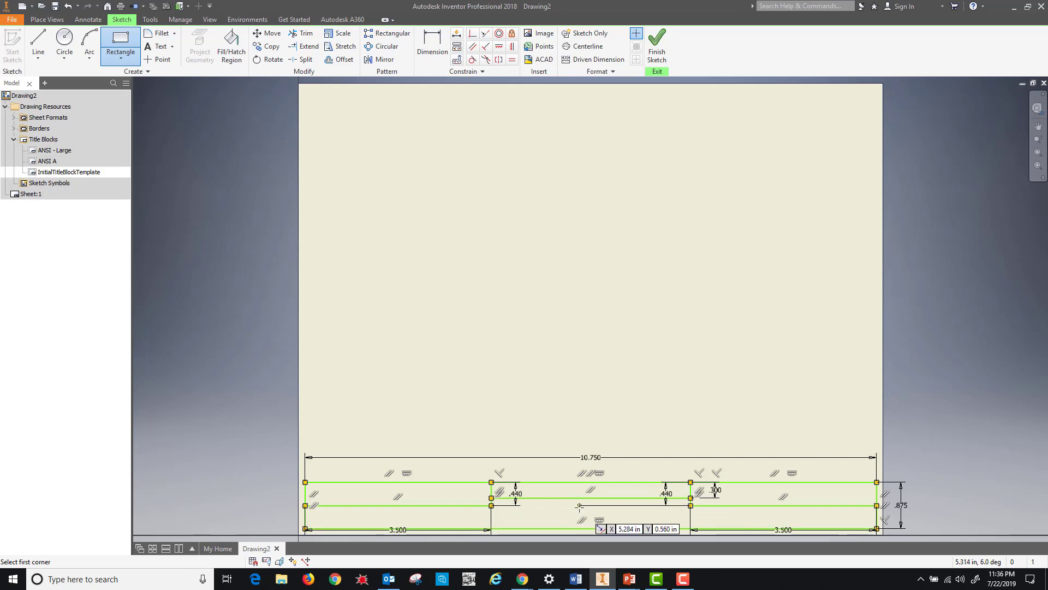
Sketch a 0.75 in wide rectangle from the lower-left corner of the middle top cell down to the outline's bottom edge.
left_click(492, 498)
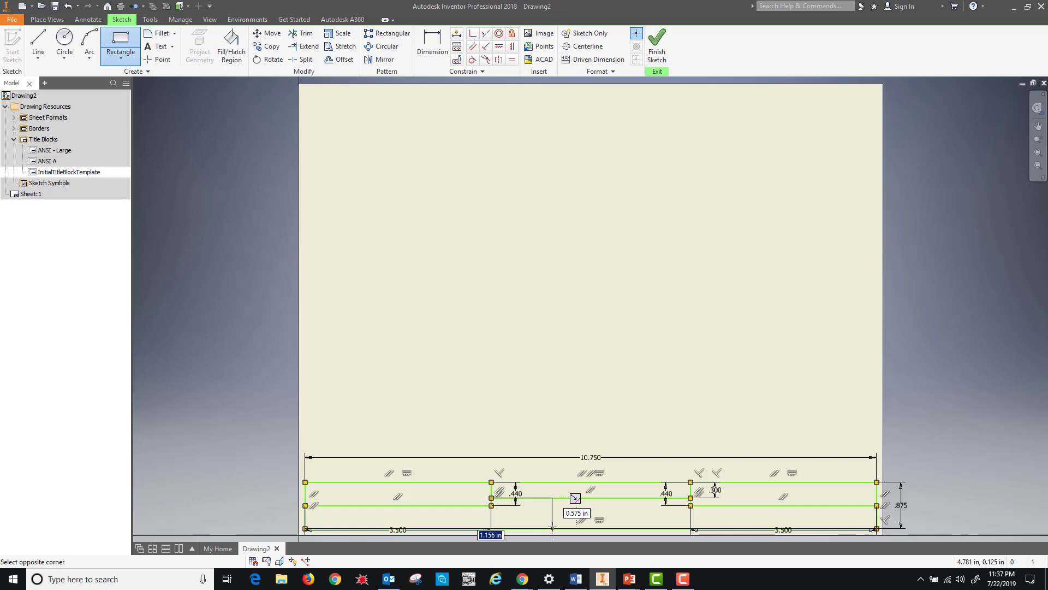
key("Tab")
key("Tab")
type(".75")
key("Tab")
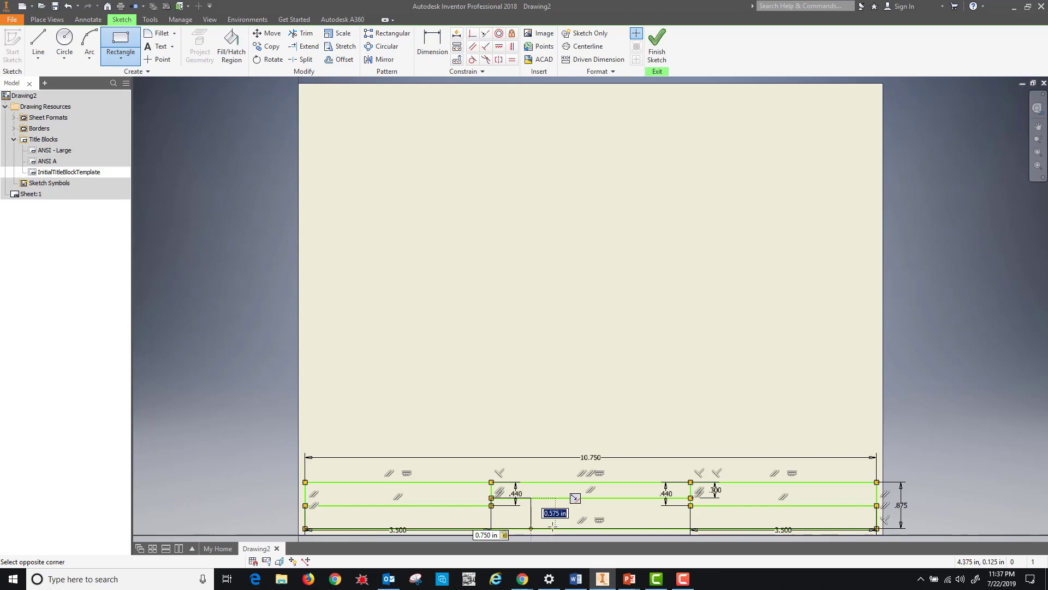
key("Return")
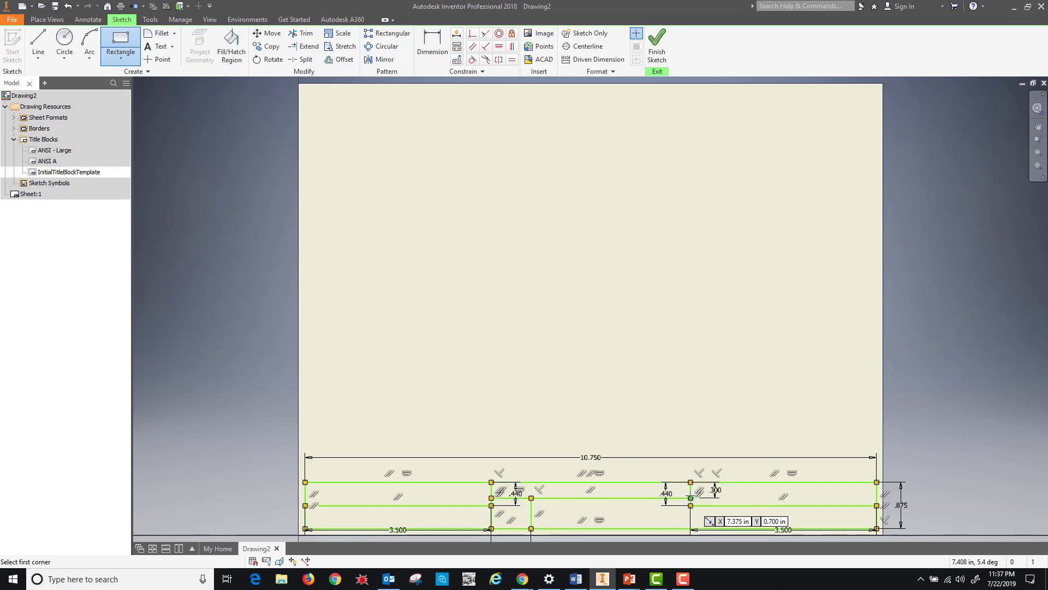
Sketch a 1 in wide rectangle from the lower-right corner of the middle top cell down to the outline's bottom edge.
left_click(691, 498)
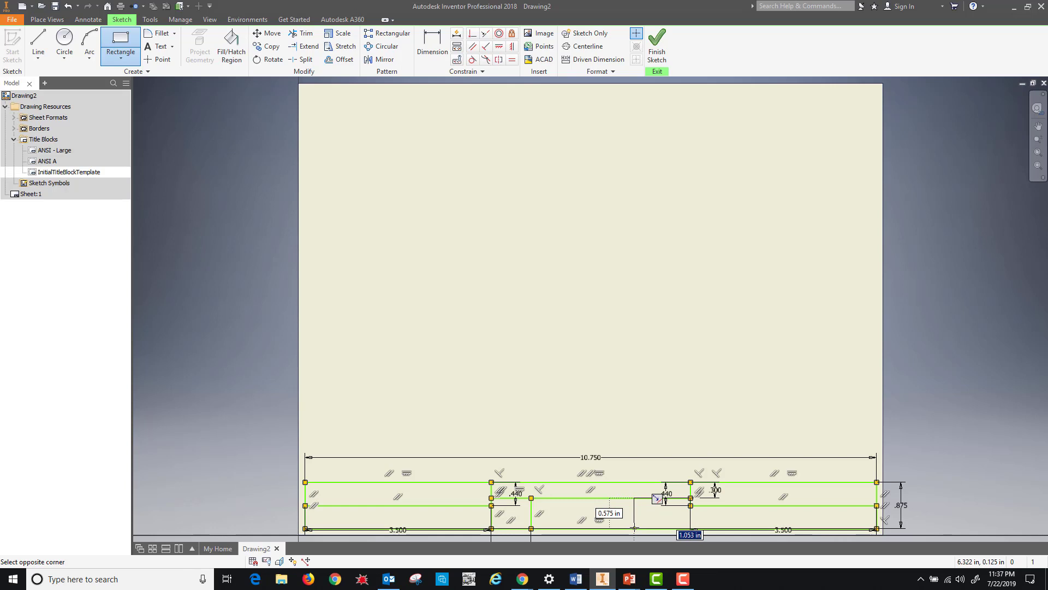
type("1")
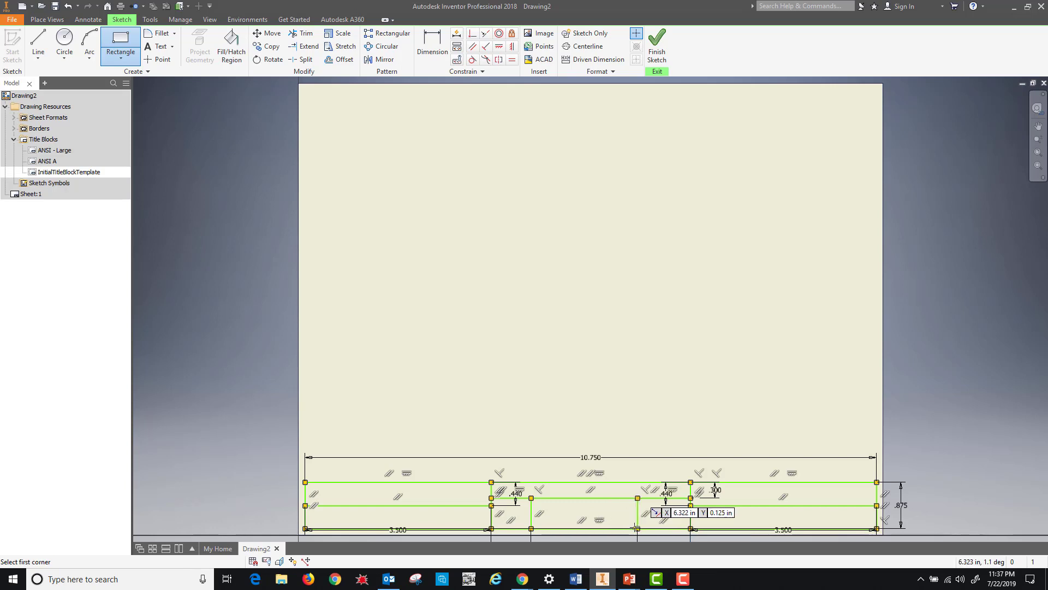
key("Return")
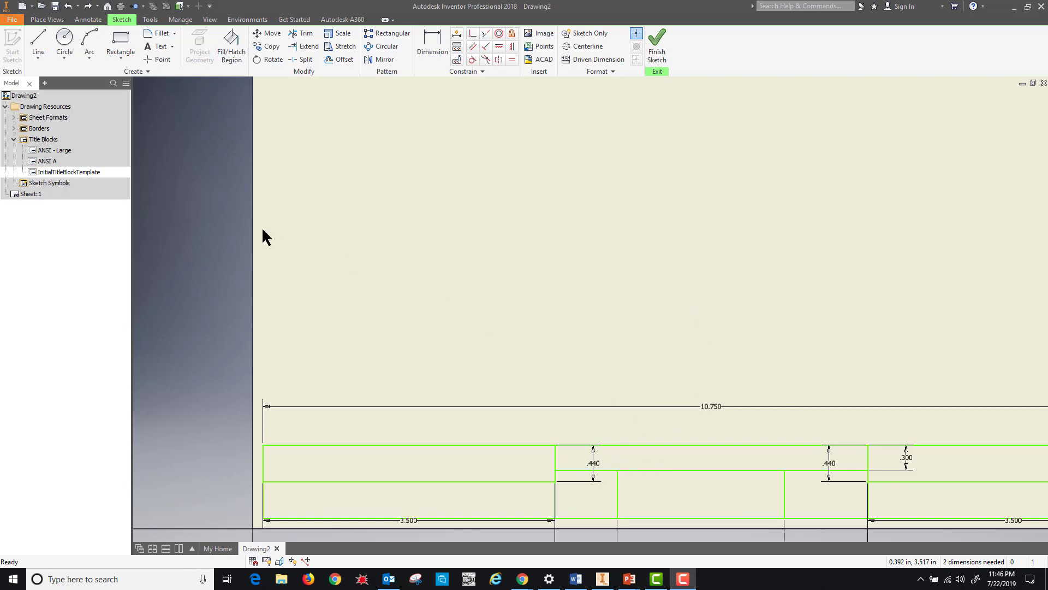
Fill the middle top cell of the title block with a SOLID hatch pattern in orange.
left_click(237, 53)
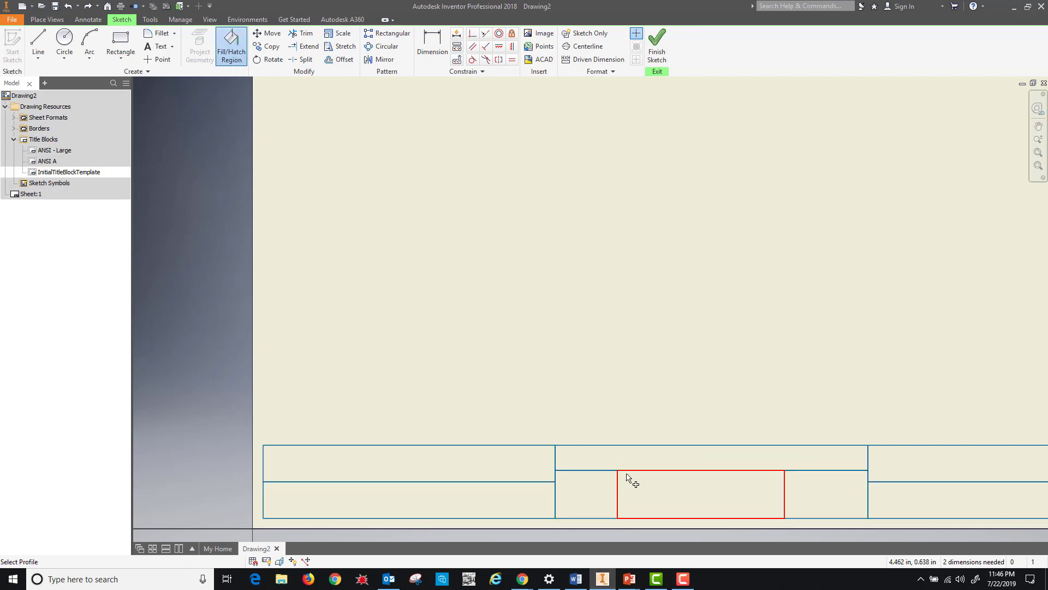
left_click(640, 460)
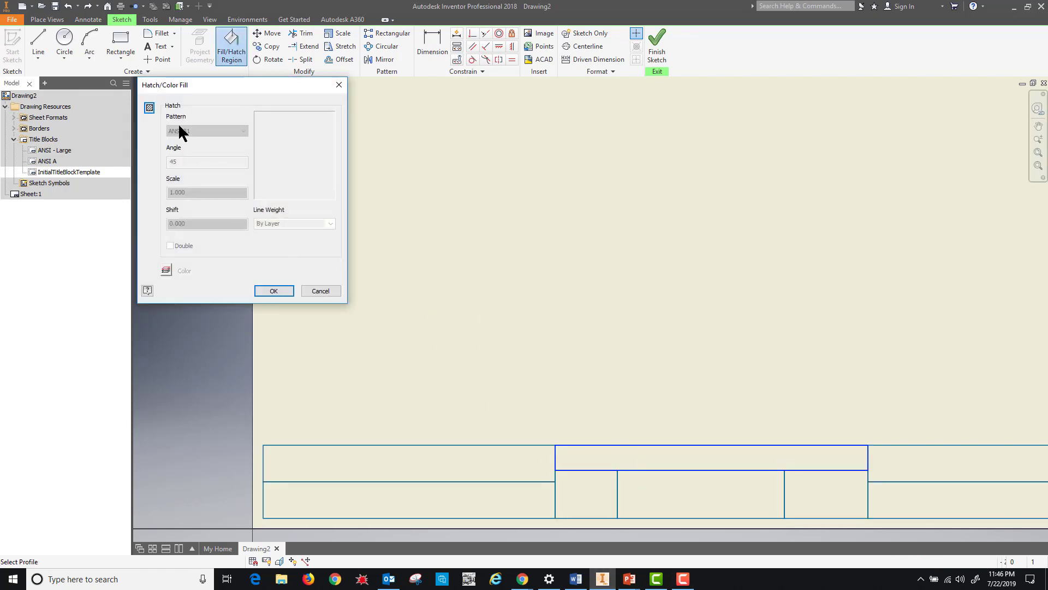
left_click(150, 107)
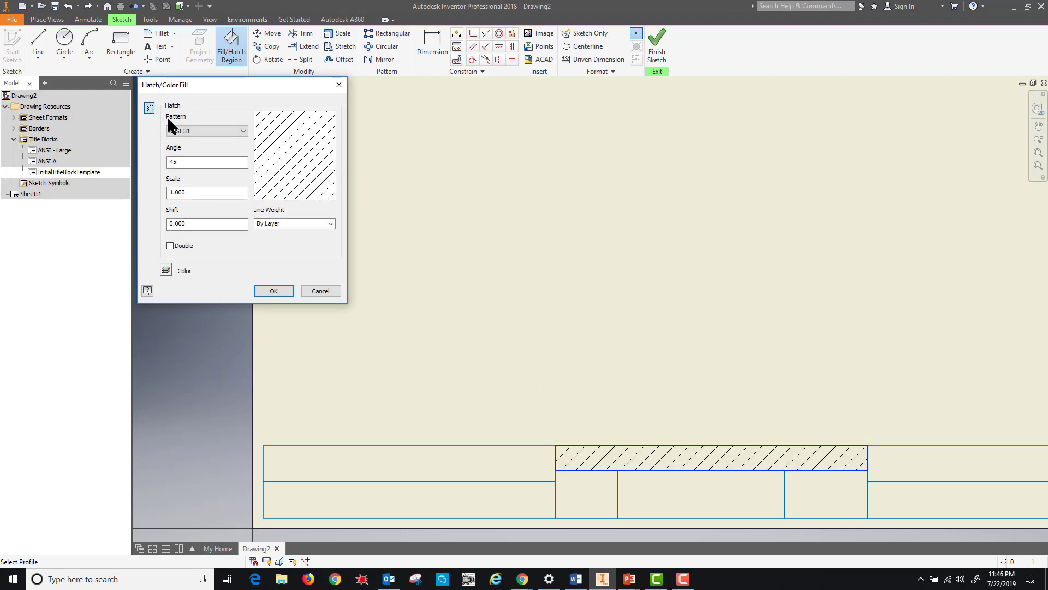
left_click(184, 131)
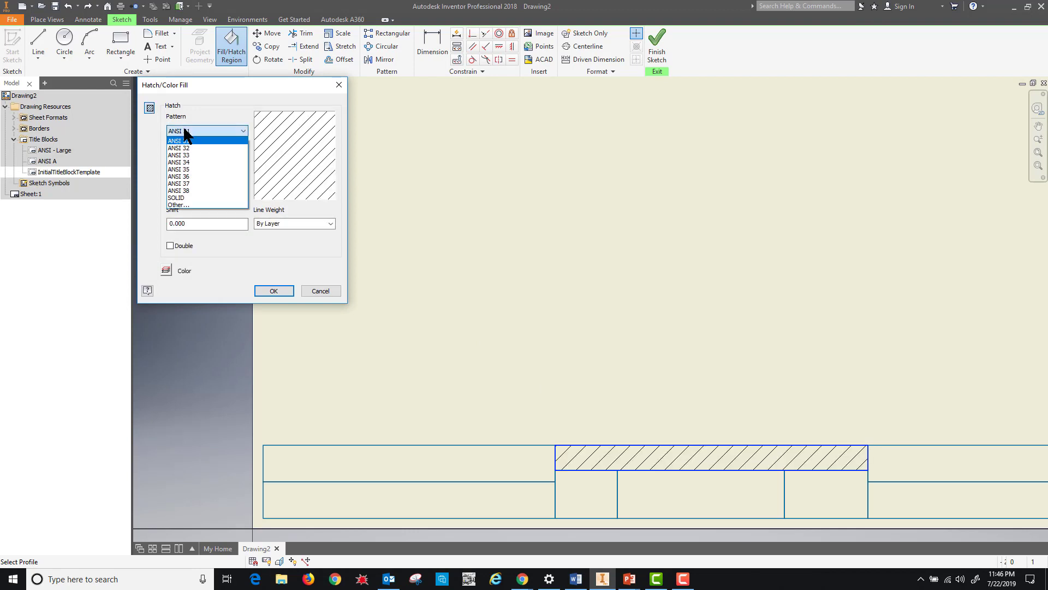
left_click(184, 198)
left_click(166, 269)
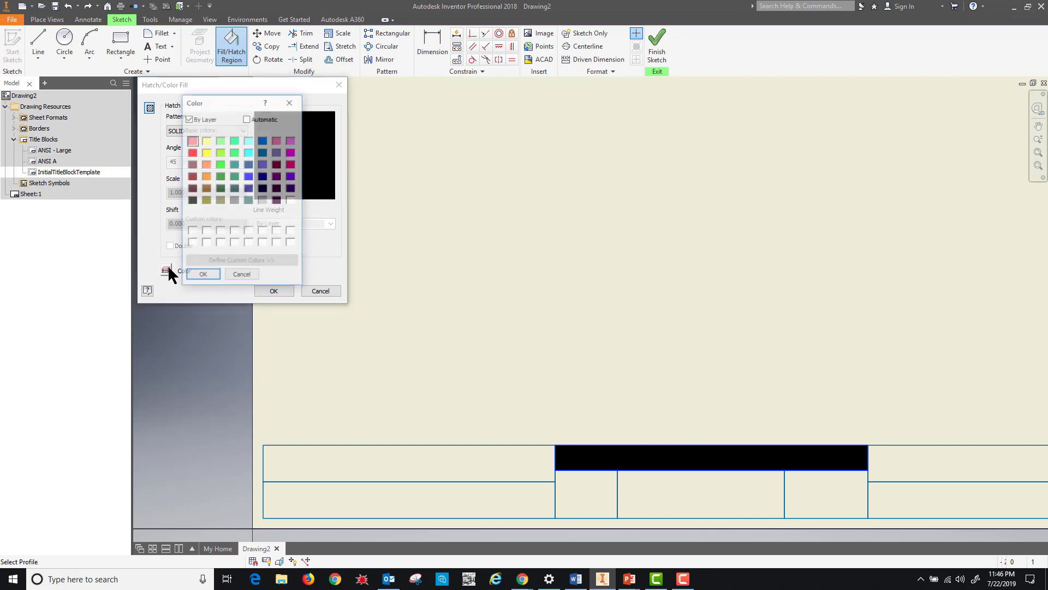
left_click(207, 177)
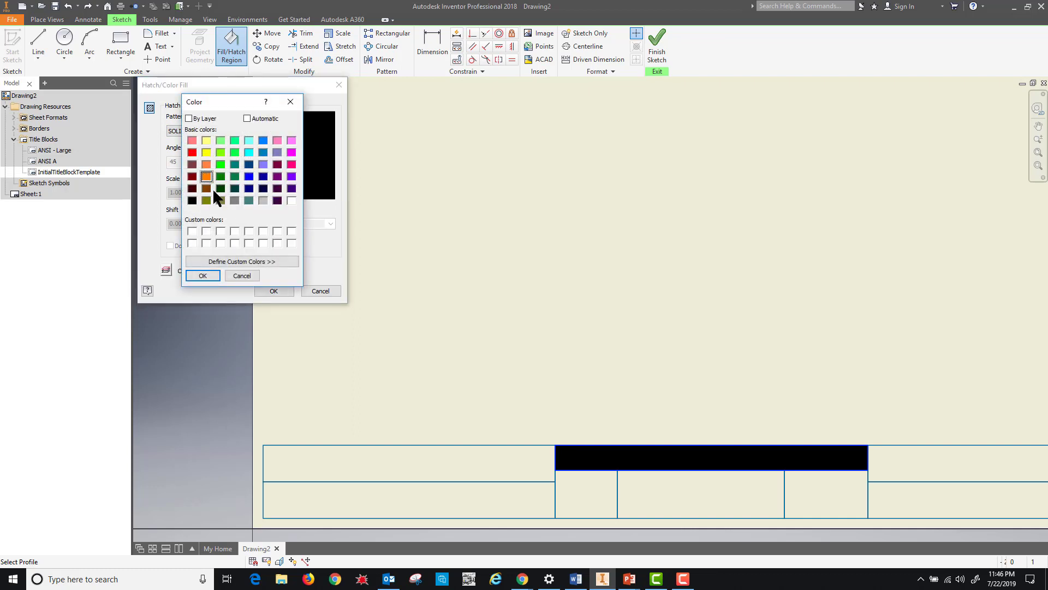
left_click(202, 275)
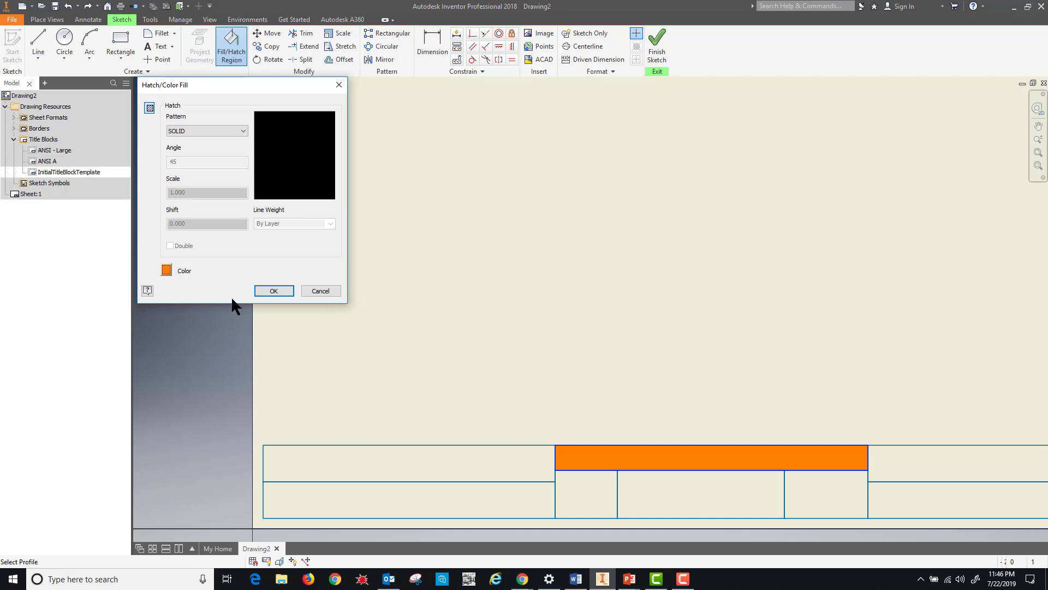
left_click(261, 289)
Add the text DRAWN BY at 0.1 in height in the upper-left cell of the title block.
scroll(498, 363, "up", 1)
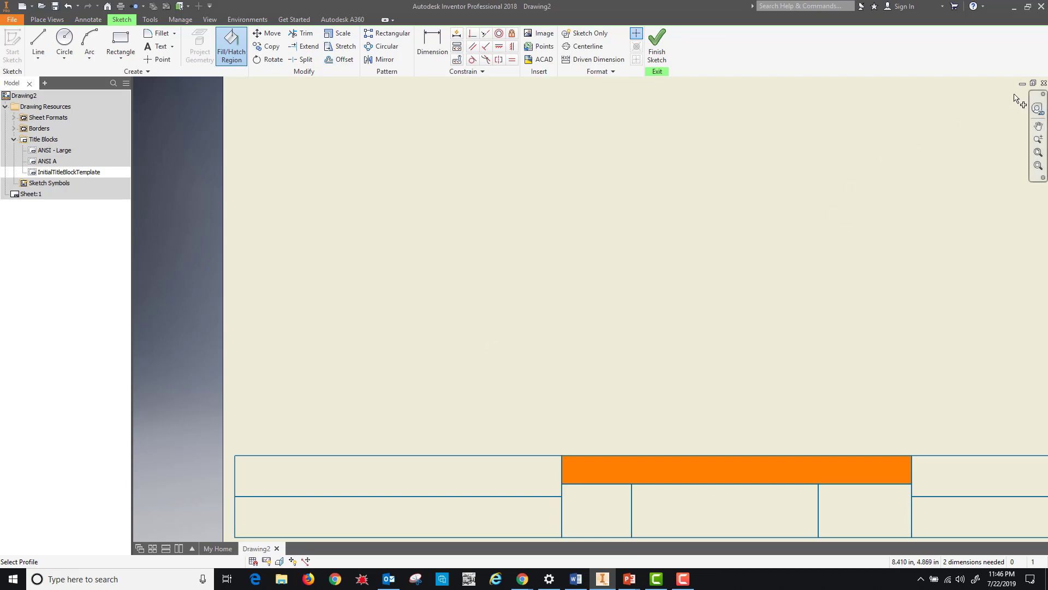
left_click(1038, 129)
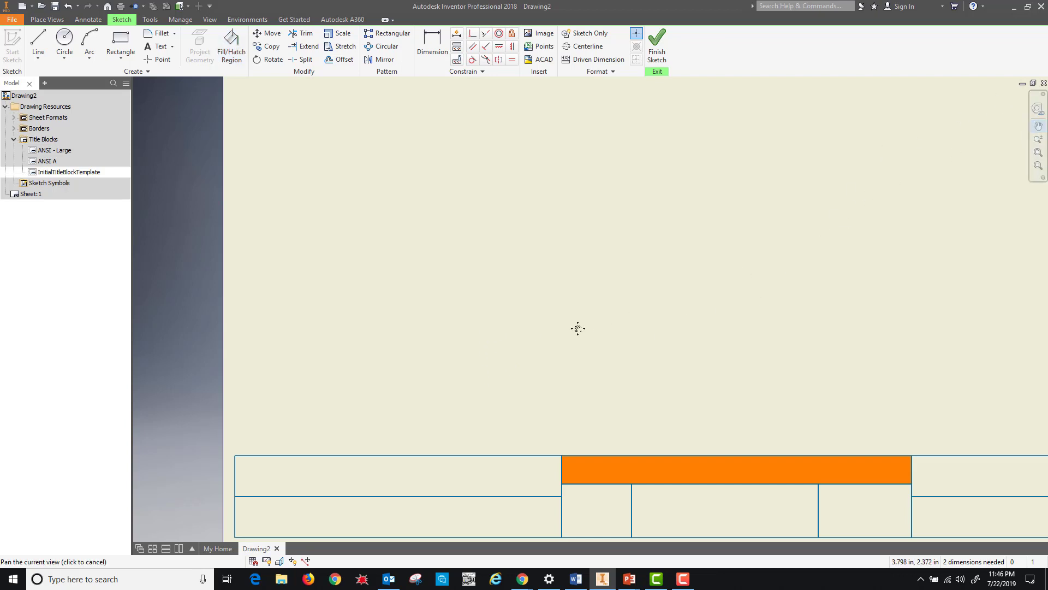
left_click_drag(576, 326, 494, 257)
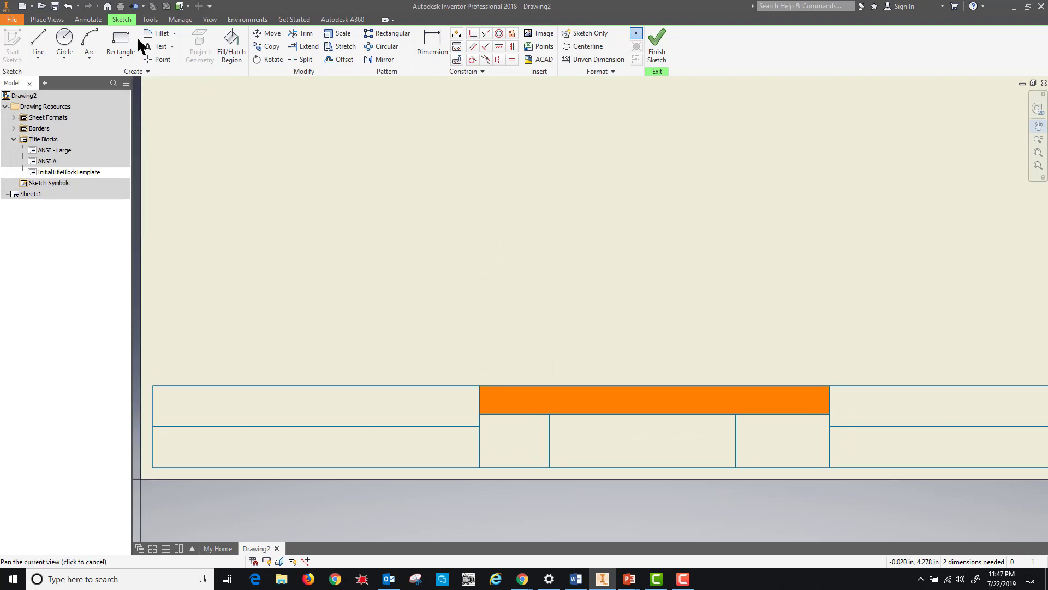
left_click(153, 46)
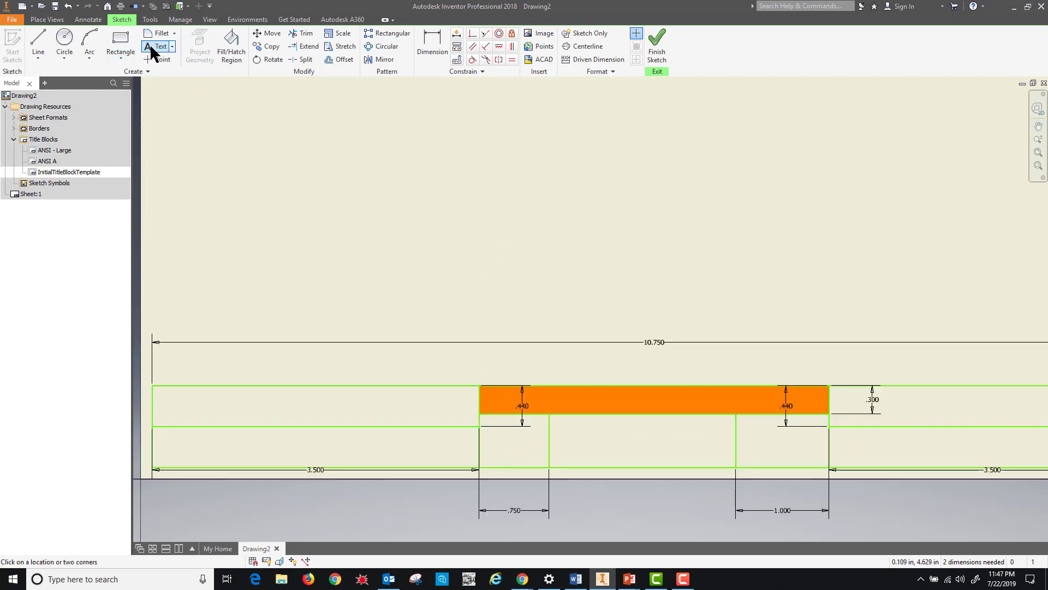
left_click(153, 387)
left_click(311, 409)
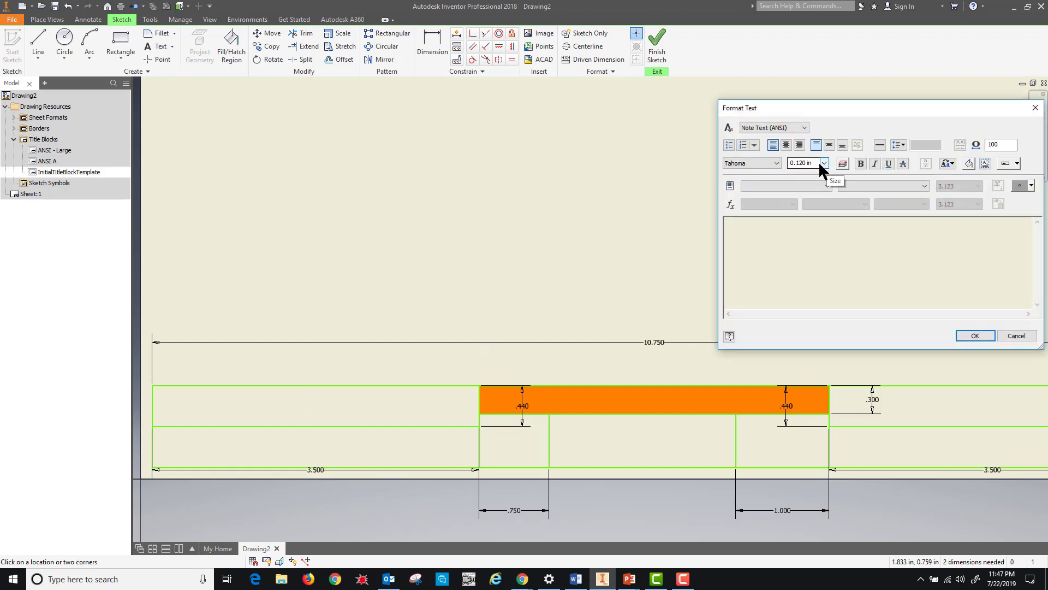
double_click(811, 163)
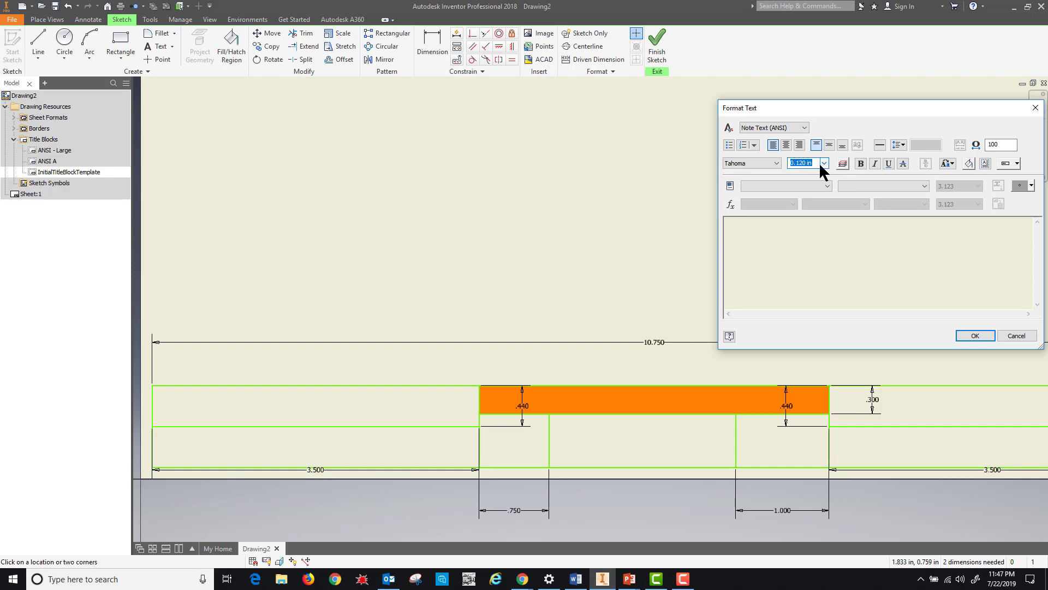
type(".1")
left_click(745, 225)
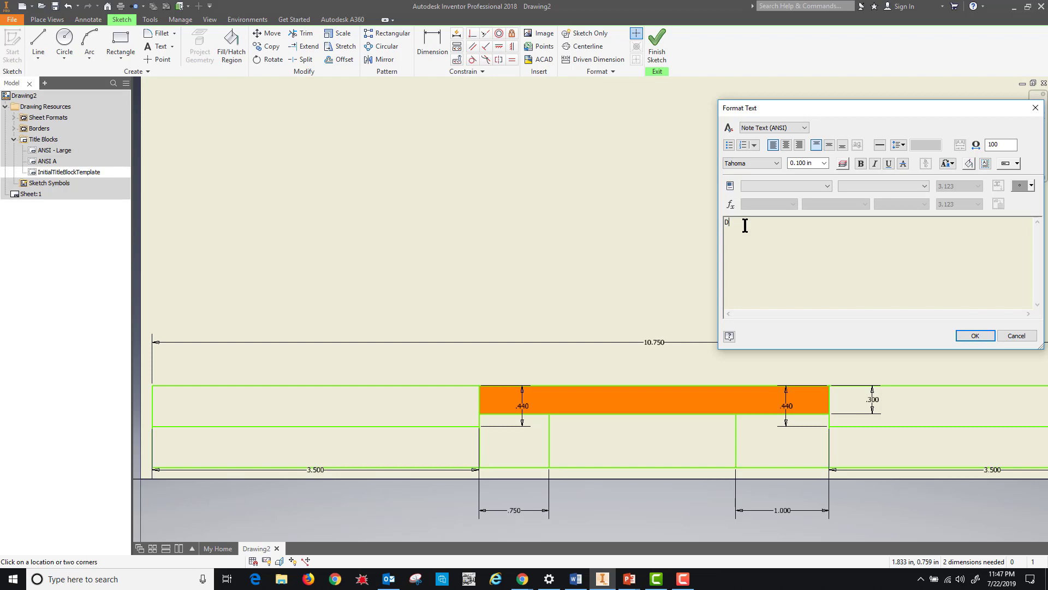
type("WN BY")
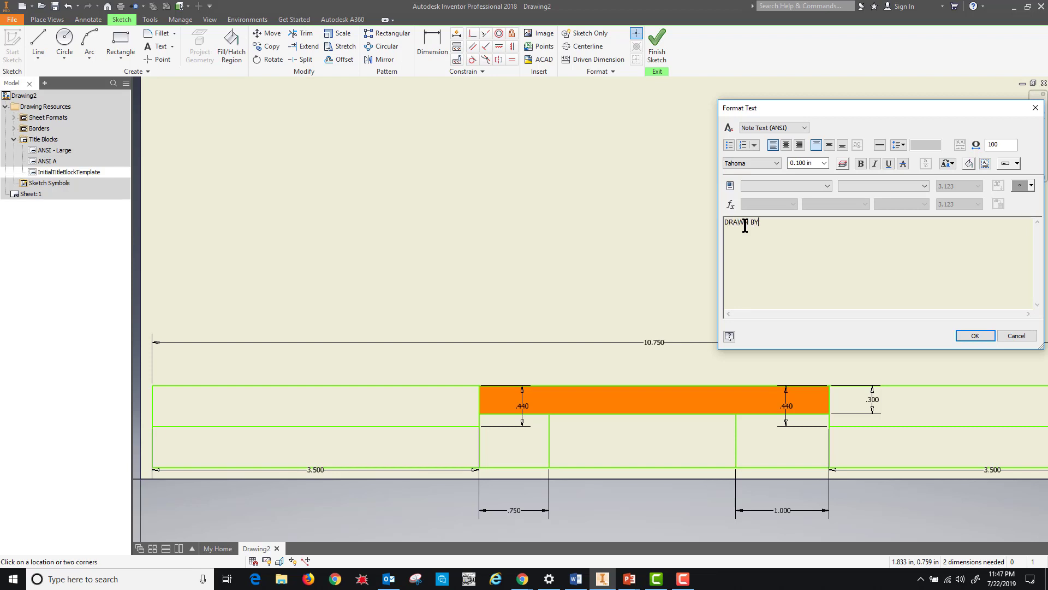
left_click(975, 336)
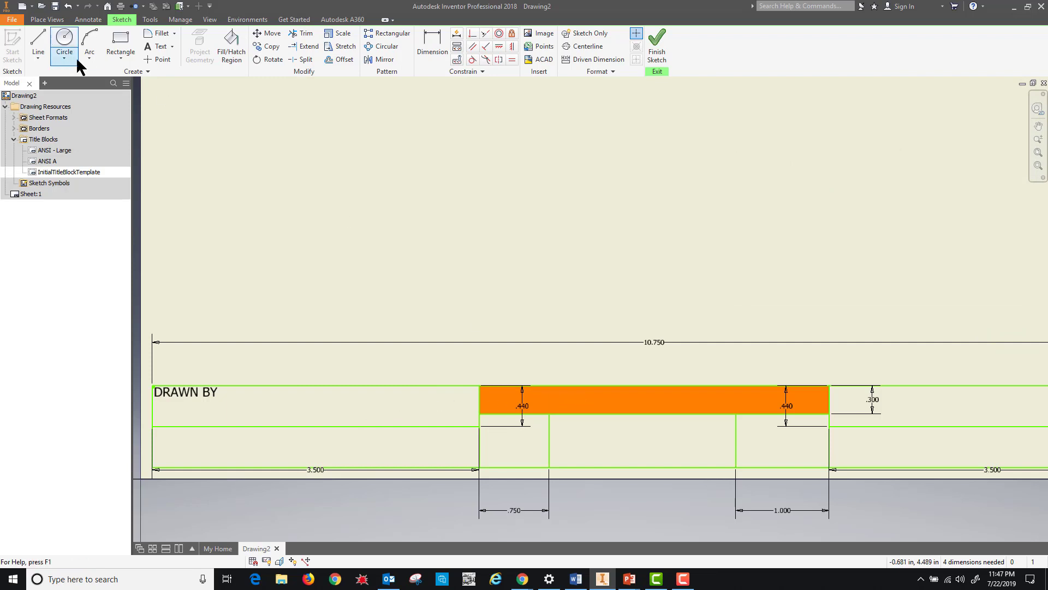
Add the bold, centered text MNTC ENGINEERING at 0.188 in height across the orange cell.
left_click(158, 46)
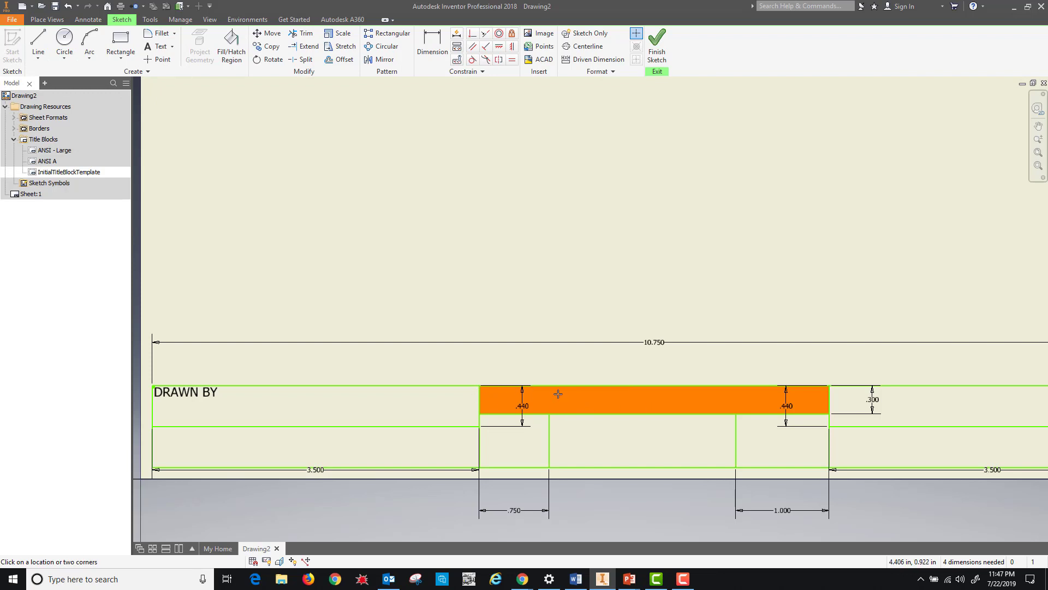
left_click(483, 390)
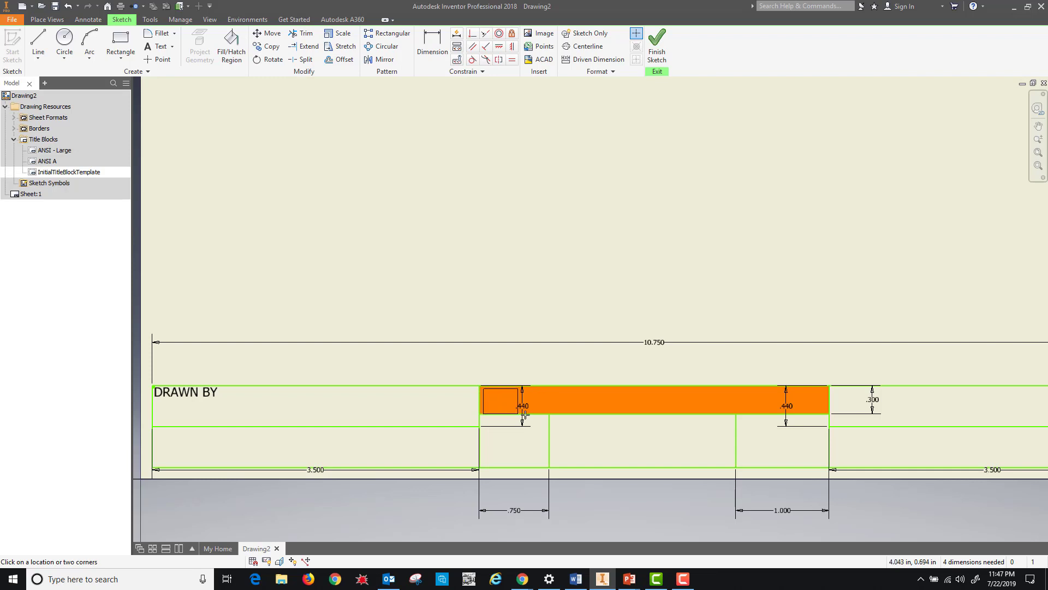
left_click(825, 410)
left_click(791, 164)
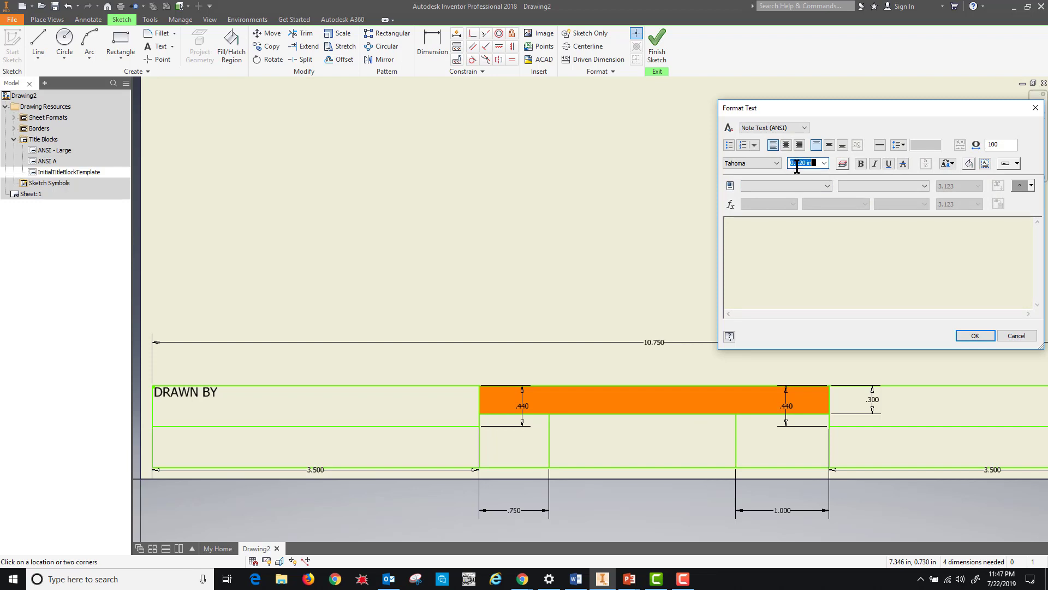
type(".188")
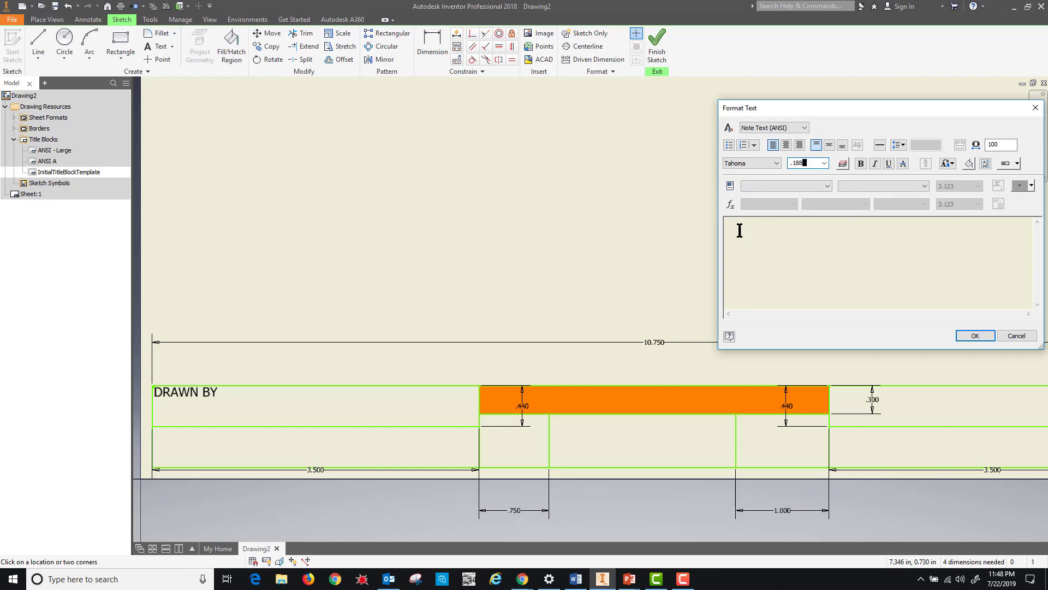
left_click(861, 163)
left_click(774, 240)
type("MNTC")
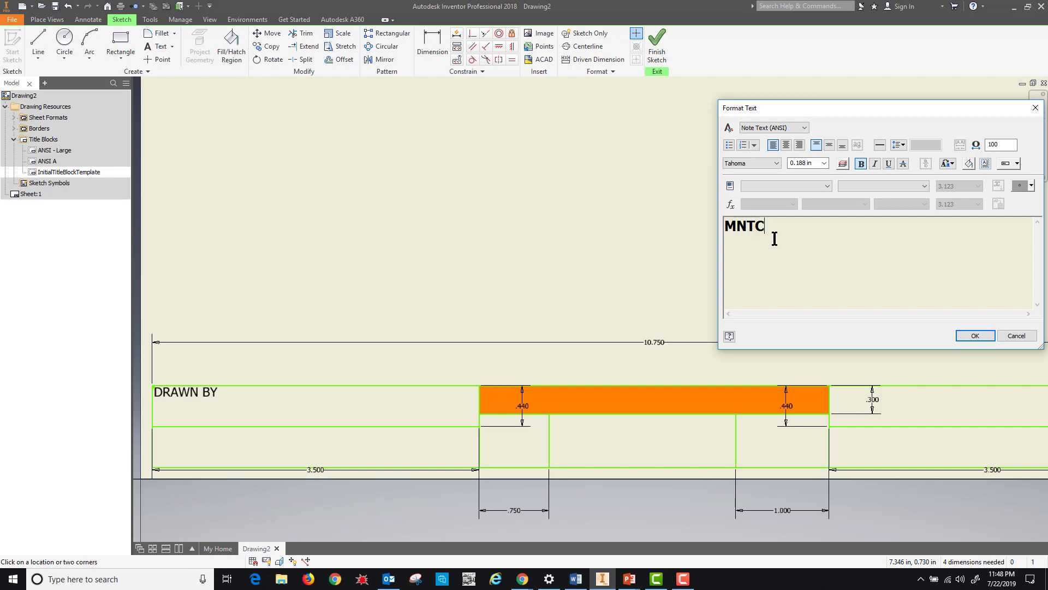
type(" ENGINEERING")
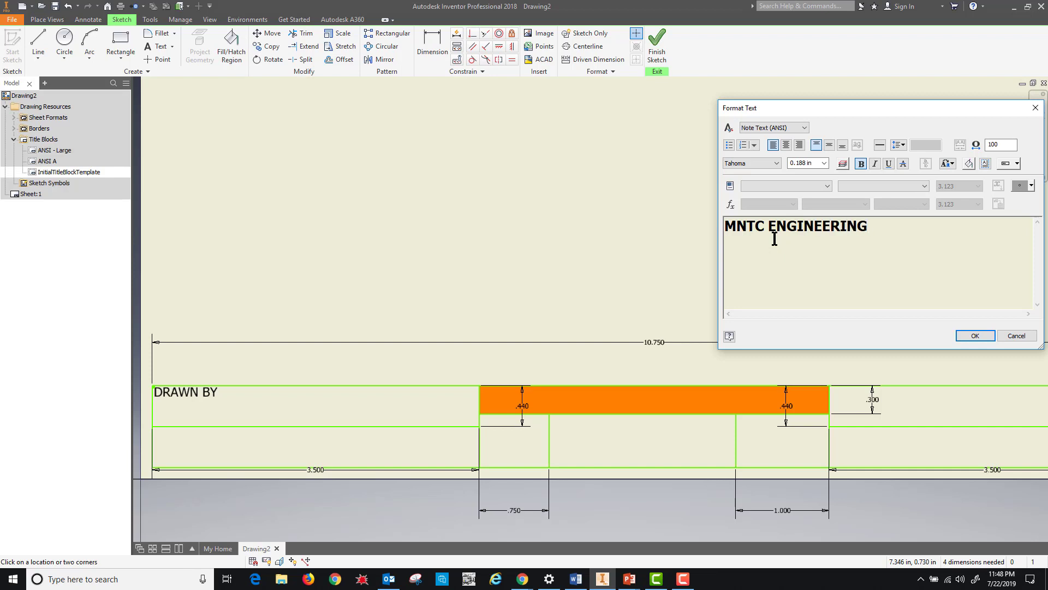
left_click(787, 145)
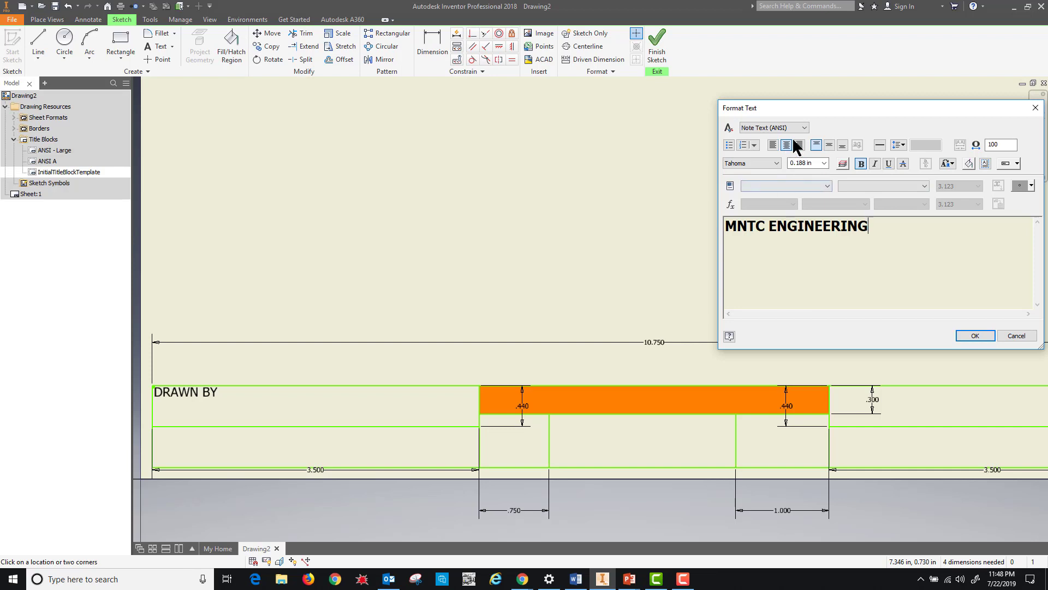
left_click(971, 334)
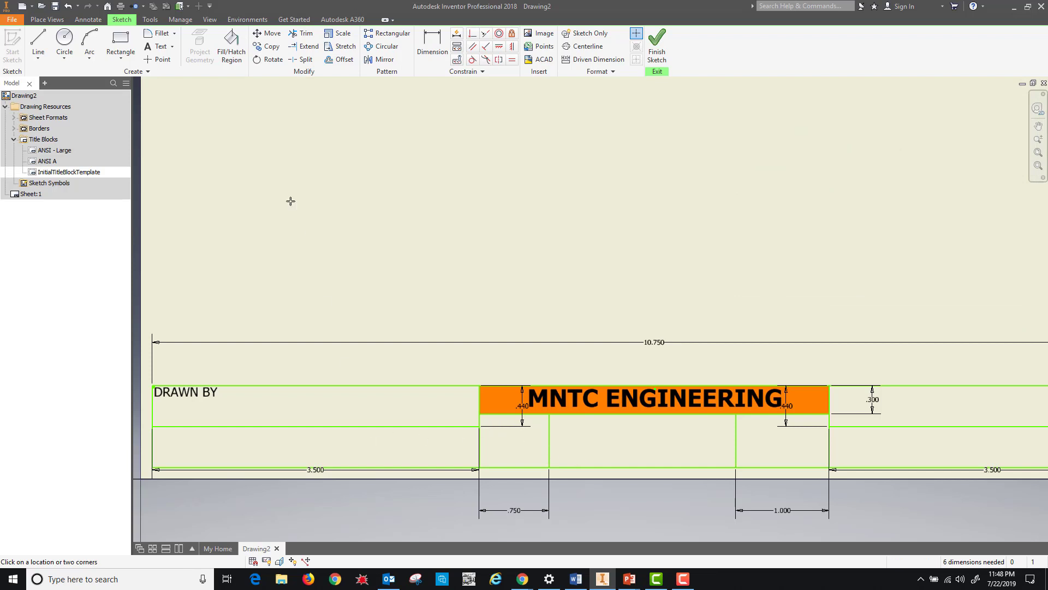
Add the text CHECKED BY at 0.1 in height in the lower-left cell of the title block.
left_click(156, 47)
left_click_drag(155, 430, 274, 448)
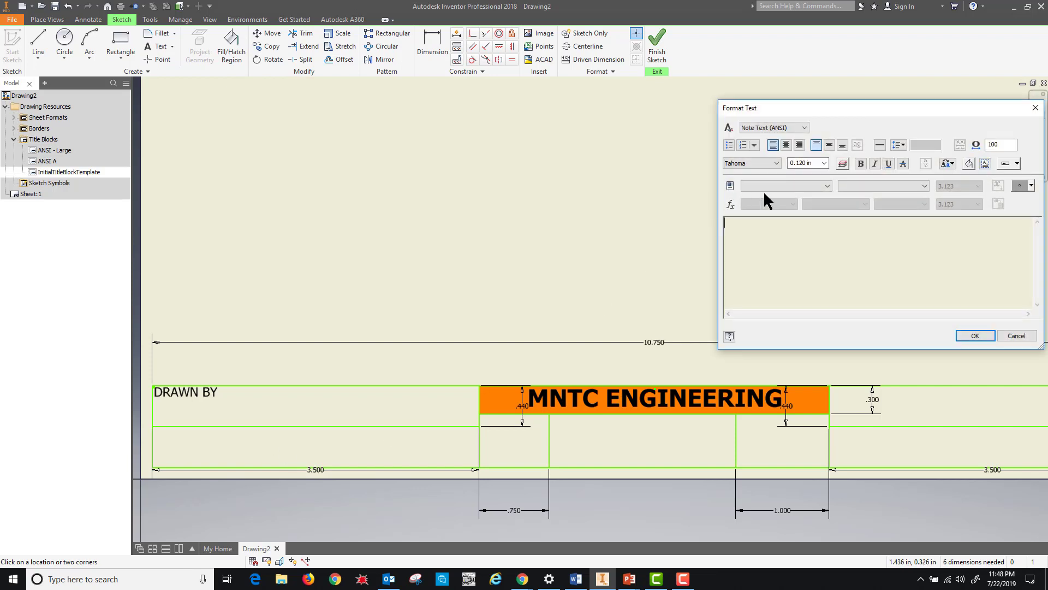
left_click(807, 164)
type(".1")
left_click(766, 225)
left_click(975, 337)
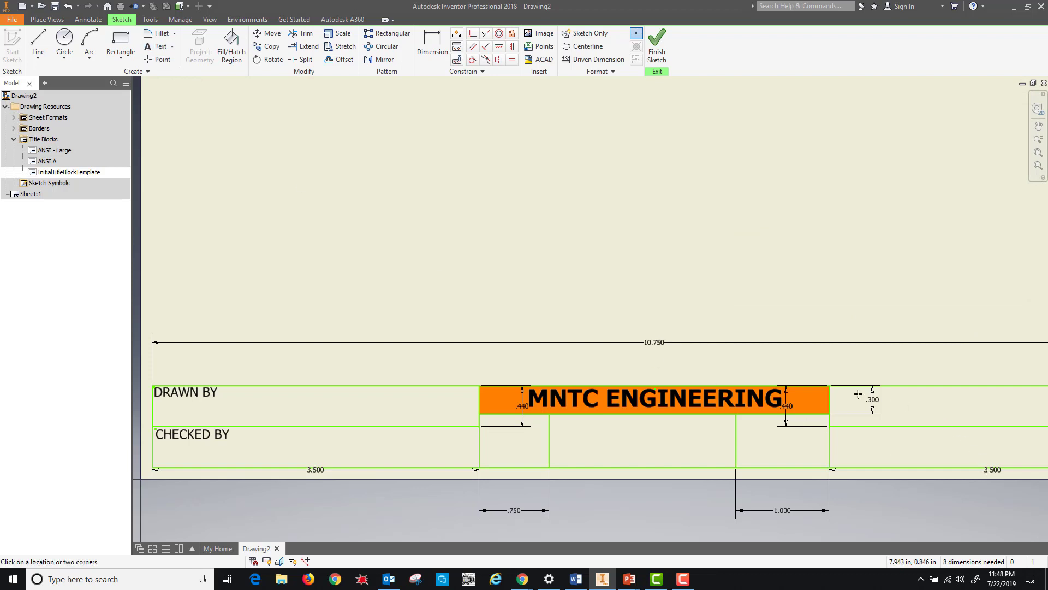
Add the text TITLE at 0.1 in height in the upper-right cell of the title block.
left_click(831, 388)
left_click(964, 402)
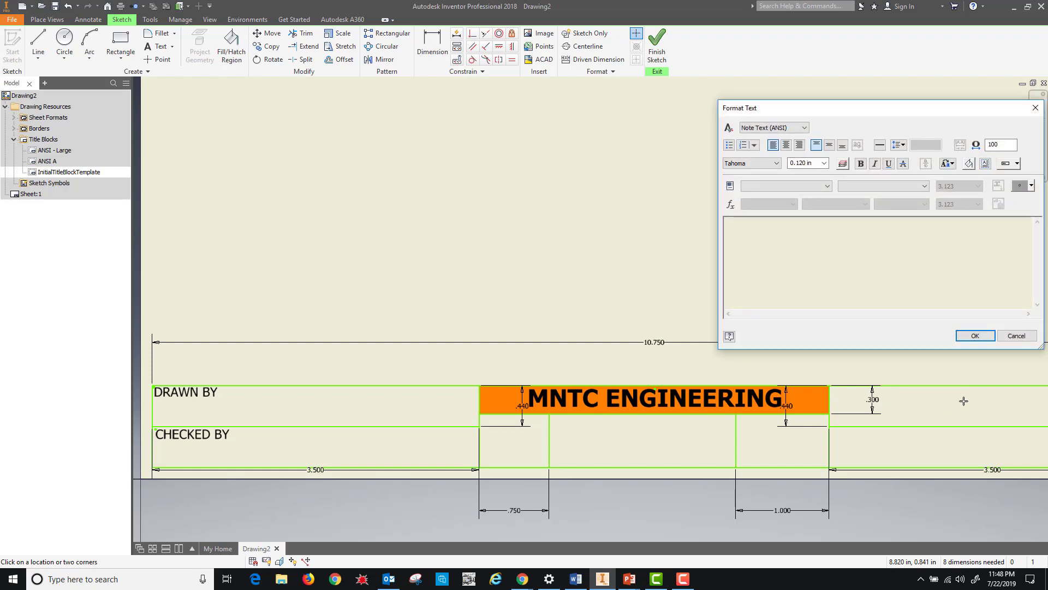
double_click(806, 162)
type(".1")
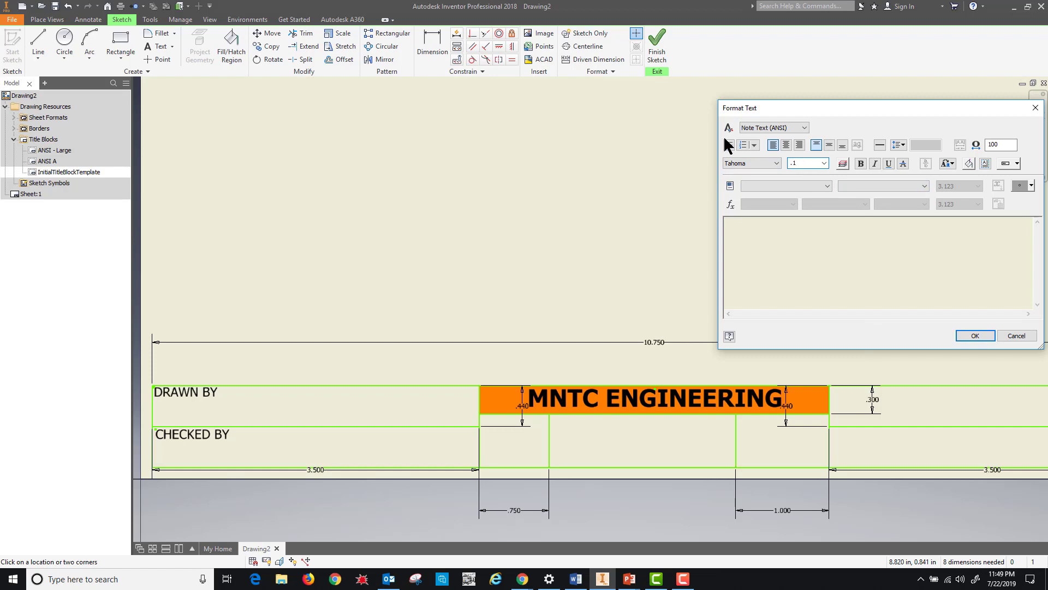
left_click(764, 222)
type("TITLE")
left_click(975, 336)
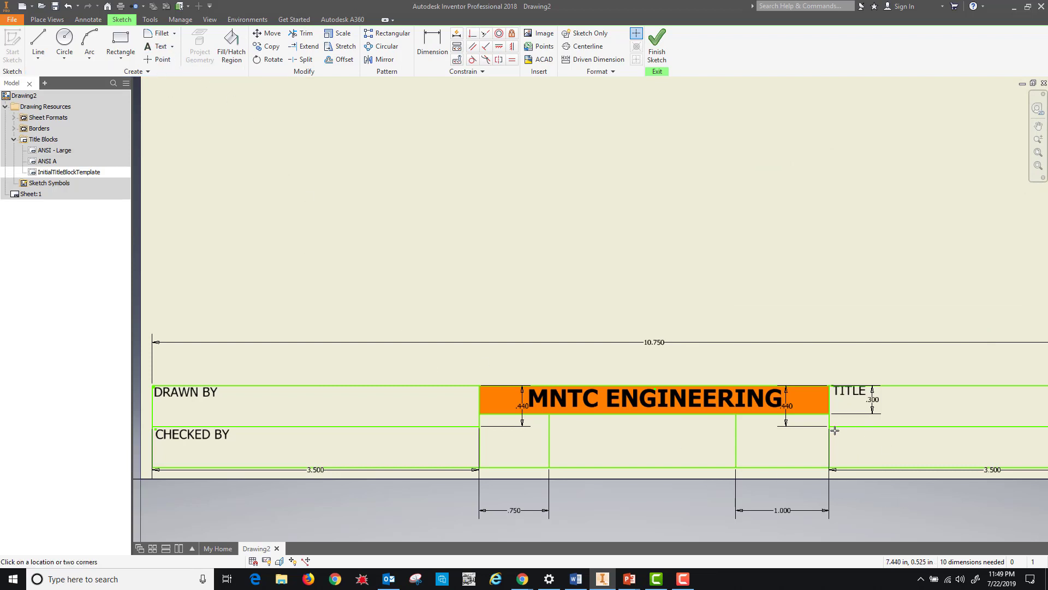
Add the text PART NUMBER at 0.1 in height in the lower-right cell of the title block.
left_click_drag(835, 430, 943, 445)
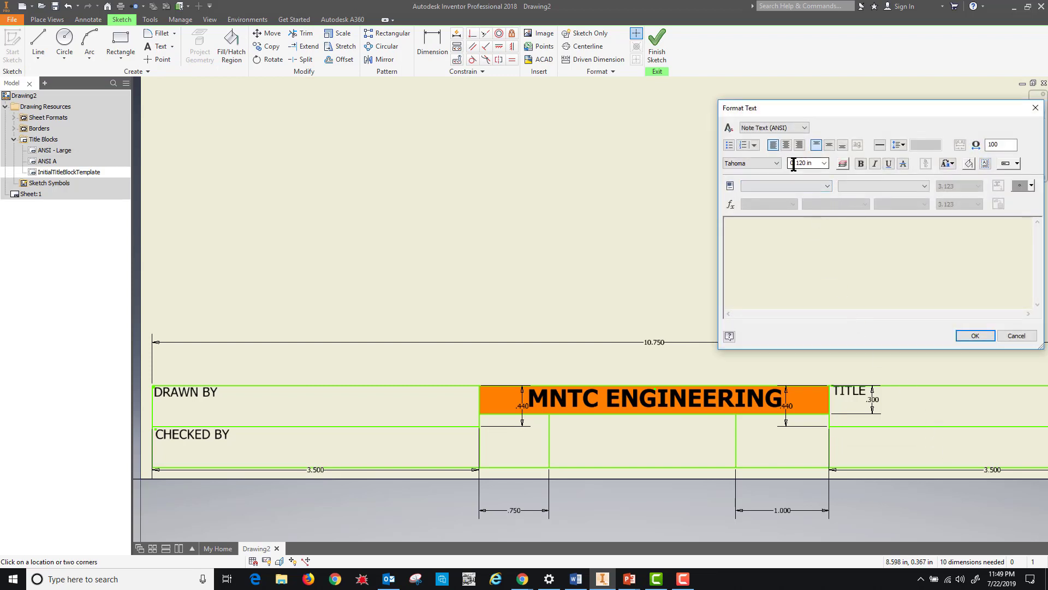
left_click(794, 164)
type(".1")
left_click(765, 237)
type("Par")
key("BackSpace")
key("BackSpace")
type("ART NUMBER")
left_click(976, 336)
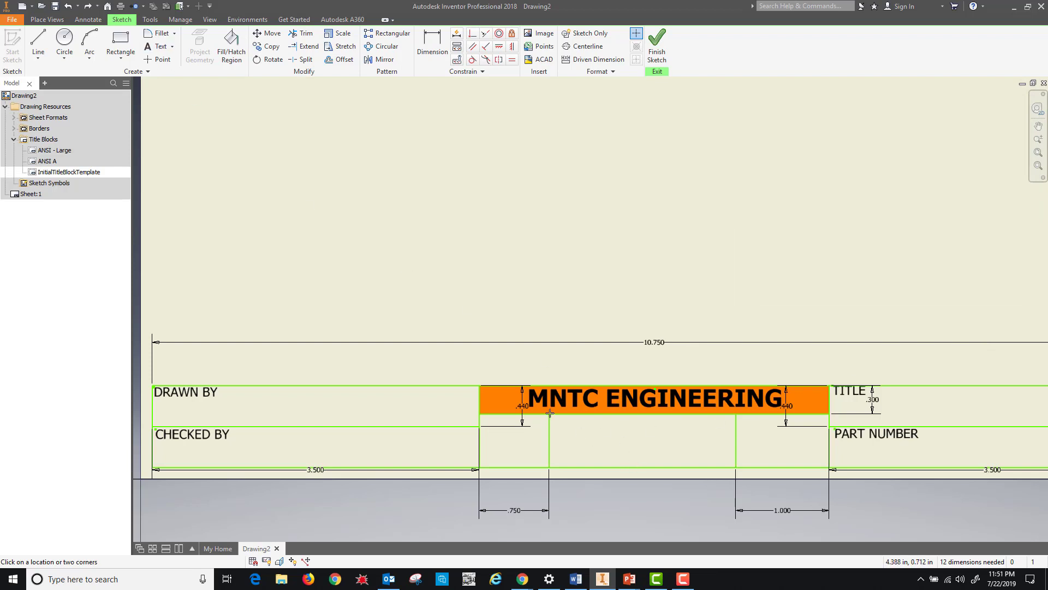
Write the 0.1 in note UNLESS OTHERWISE SPECIFIED, ALL DIMENSIONS ARE IN INCHES for the wide cell below the orange cell.
left_click(549, 413)
left_click(733, 468)
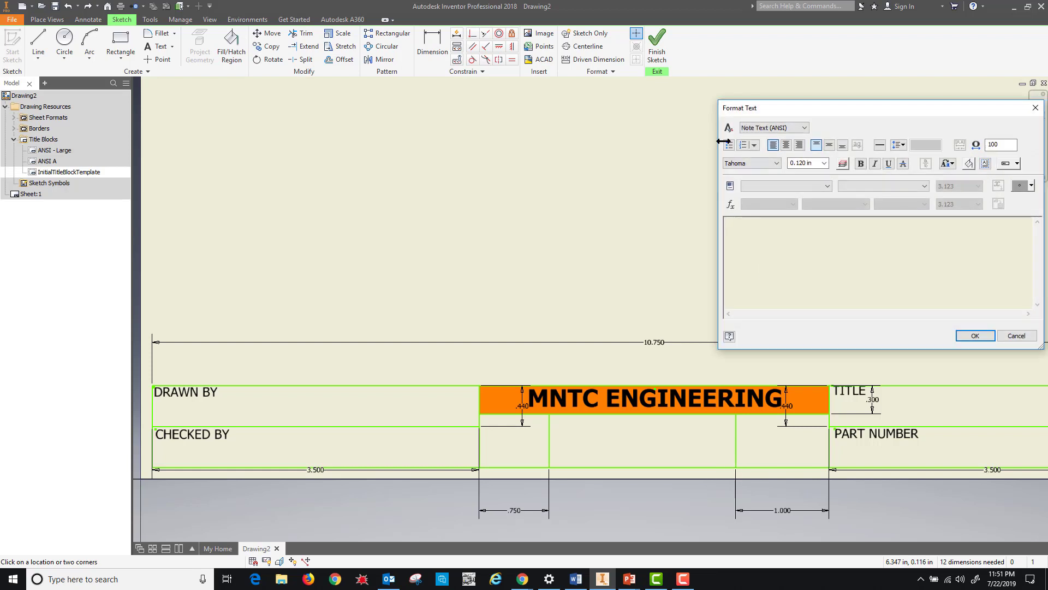
double_click(805, 163)
type(".1")
left_click(753, 236)
type("UNLE")
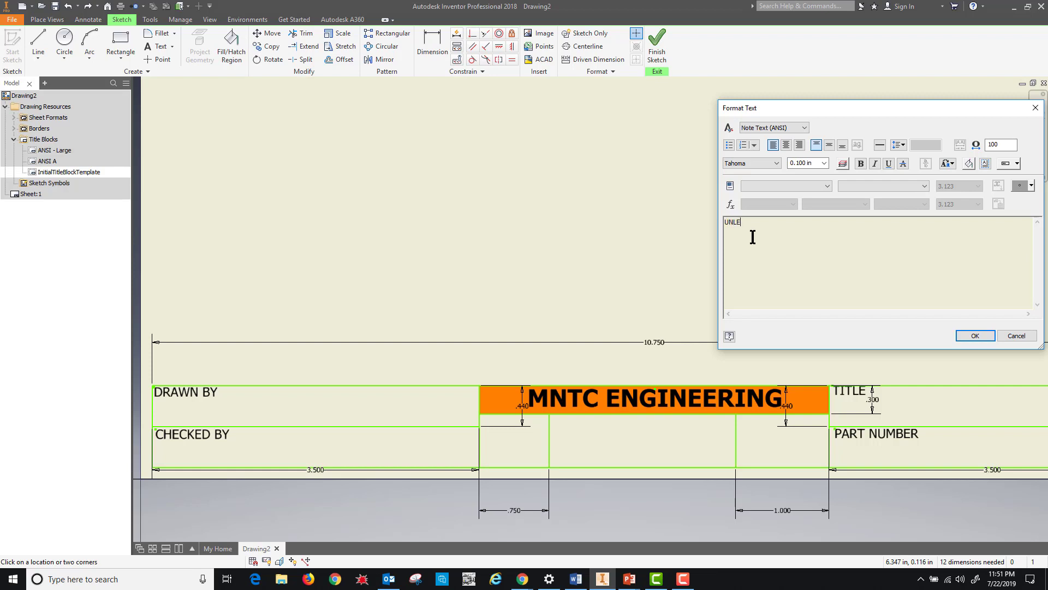
type("SS OTHERWISE")
key("Return")
type("SPECI")
type("FIED ")
type("ALL")
type(" DIMENSION")
type("S")
type(" ARE IN INCH")
type("ES")
Set the dimension note's text stretch to 80 and place the note in its cell.
left_click_drag(1006, 145, 986, 144)
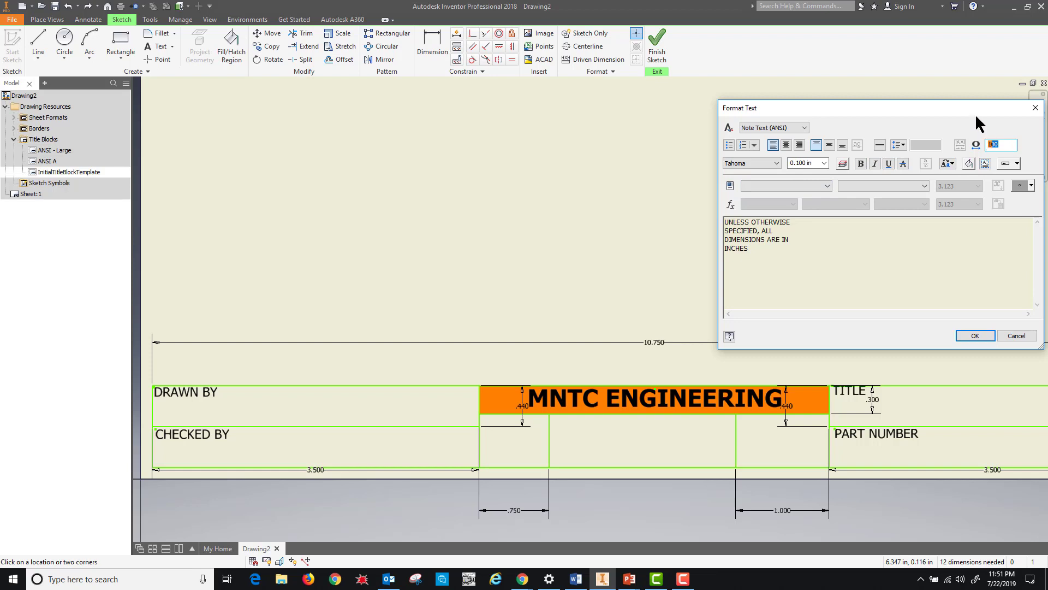
type("80")
left_click(911, 271)
double_click(799, 162)
left_click(836, 244)
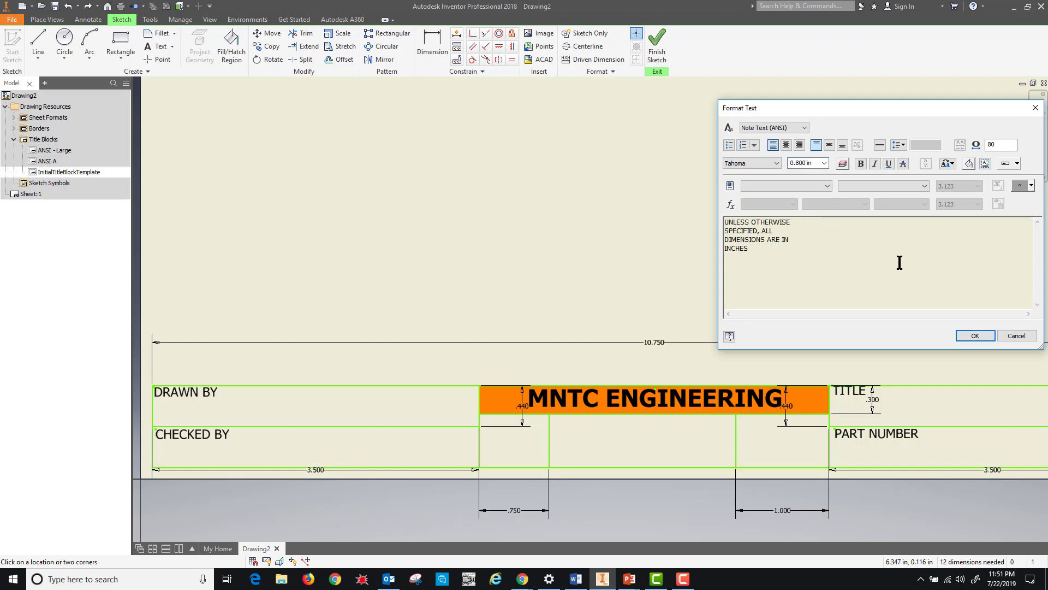
left_click(974, 335)
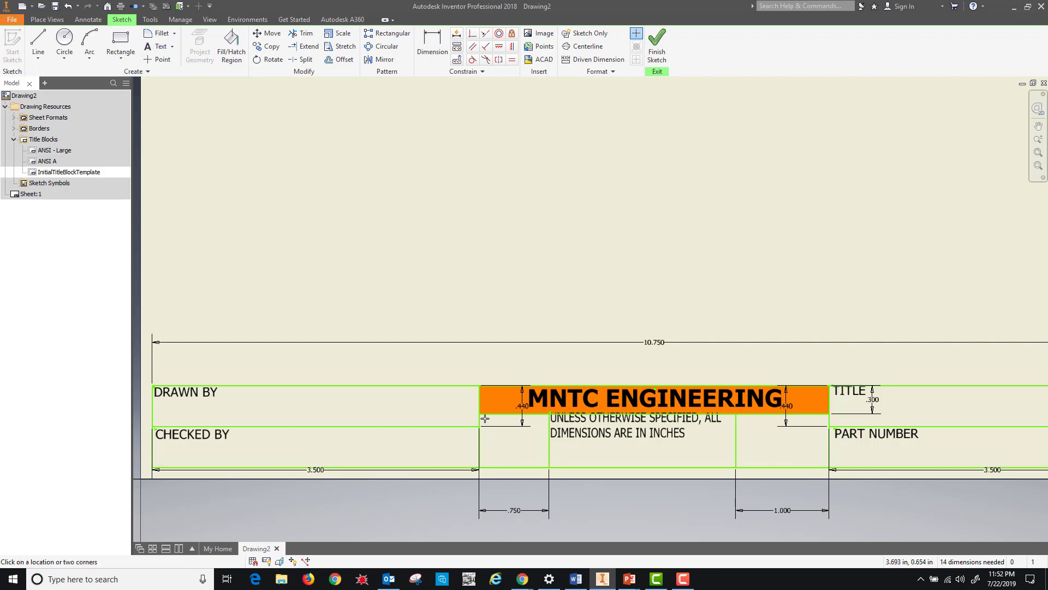
Add the text SIZE at 0.1 in height in the 0.75 in wide cell.
left_click_drag(485, 418, 534, 435)
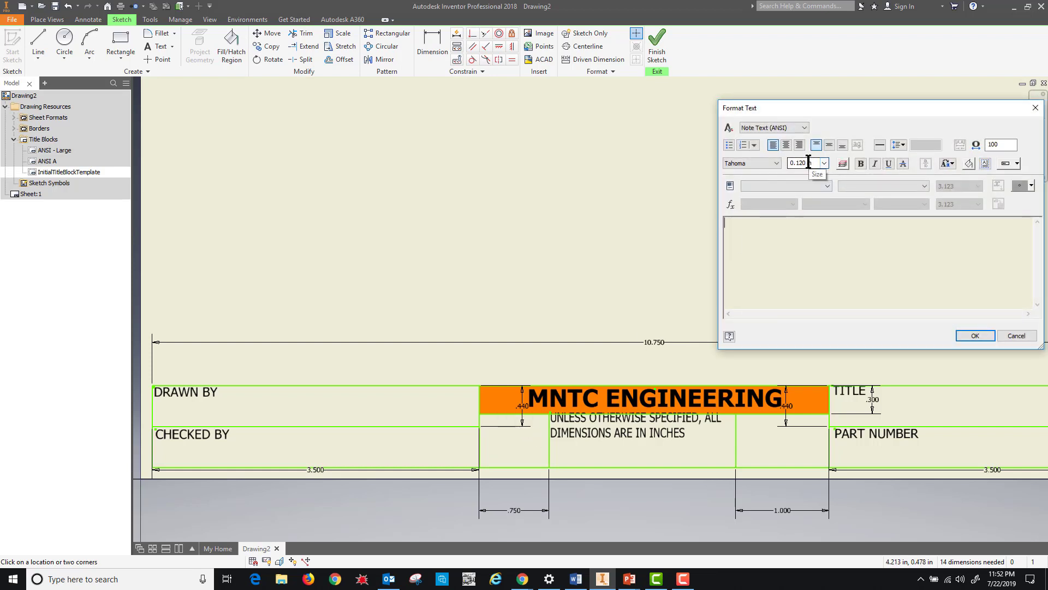
double_click(815, 163)
type(".1")
left_click(762, 239)
type("siZE")
key("BackSpace")
key("BackSpace")
key("BackSpace")
type("SIZE")
left_click(971, 336)
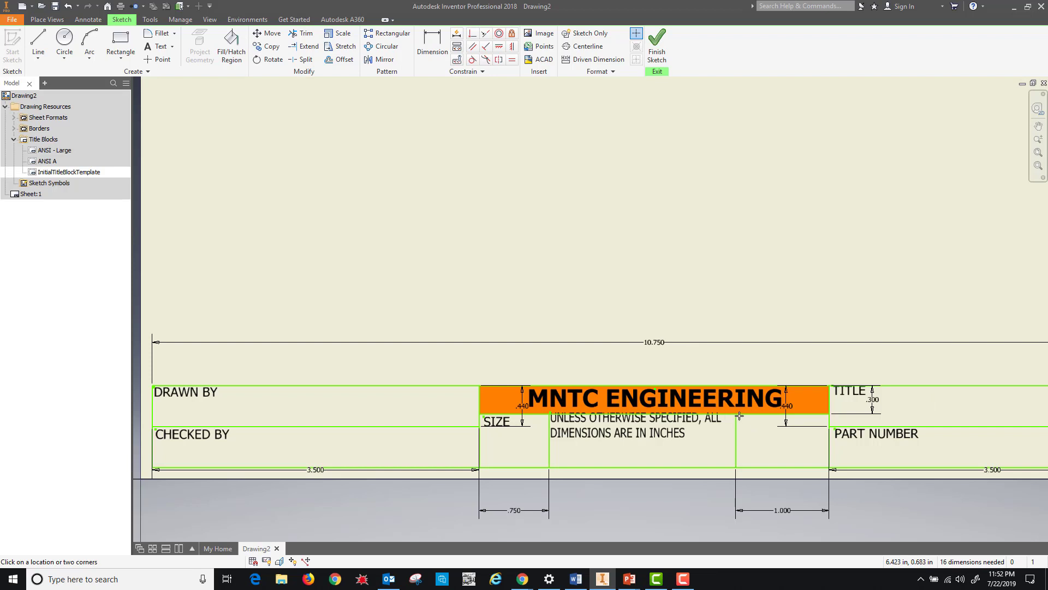
Add the text TOLERANCE at 0.1 in height in the 1 in wide cell.
left_click_drag(740, 414, 792, 433)
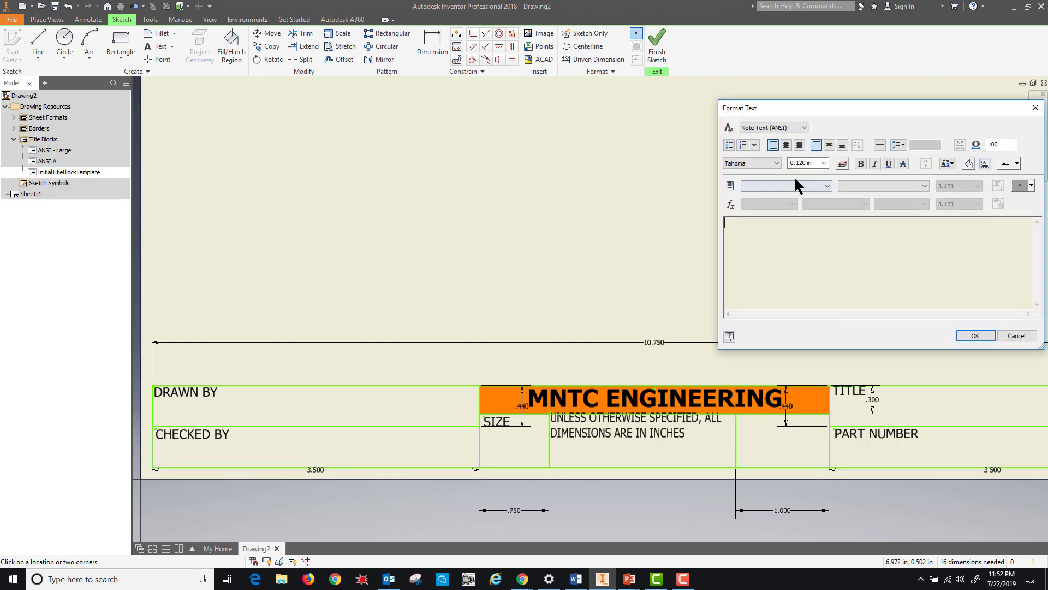
double_click(797, 166)
type(".1")
left_click(763, 235)
type("TOLER")
key("Return")
type("ANCE")
key("Return")
left_click(975, 335)
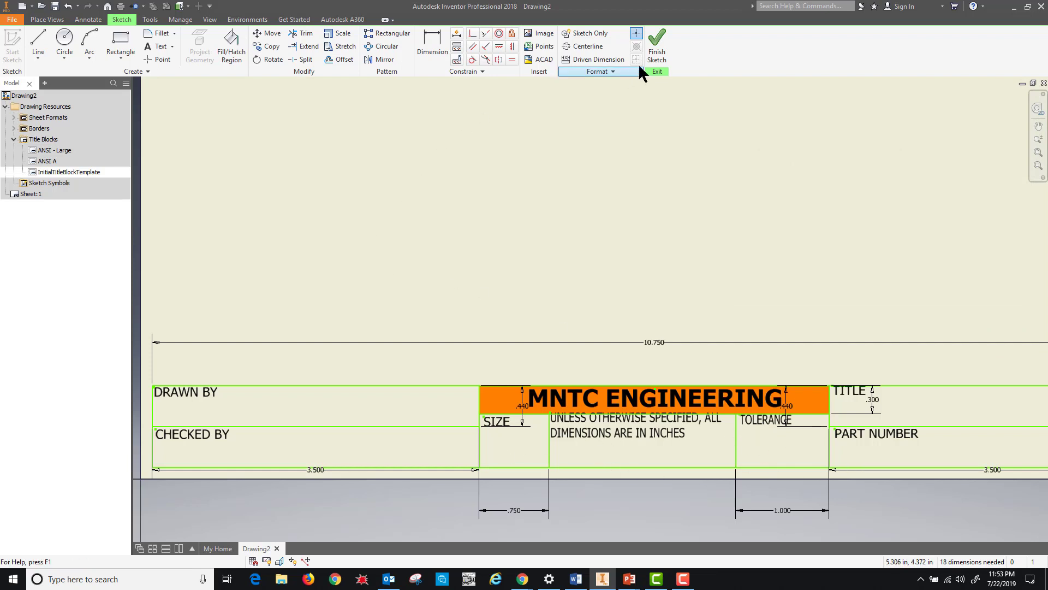
Finish the sketch and save the title block under the name mntc_engineering.
left_click(658, 37)
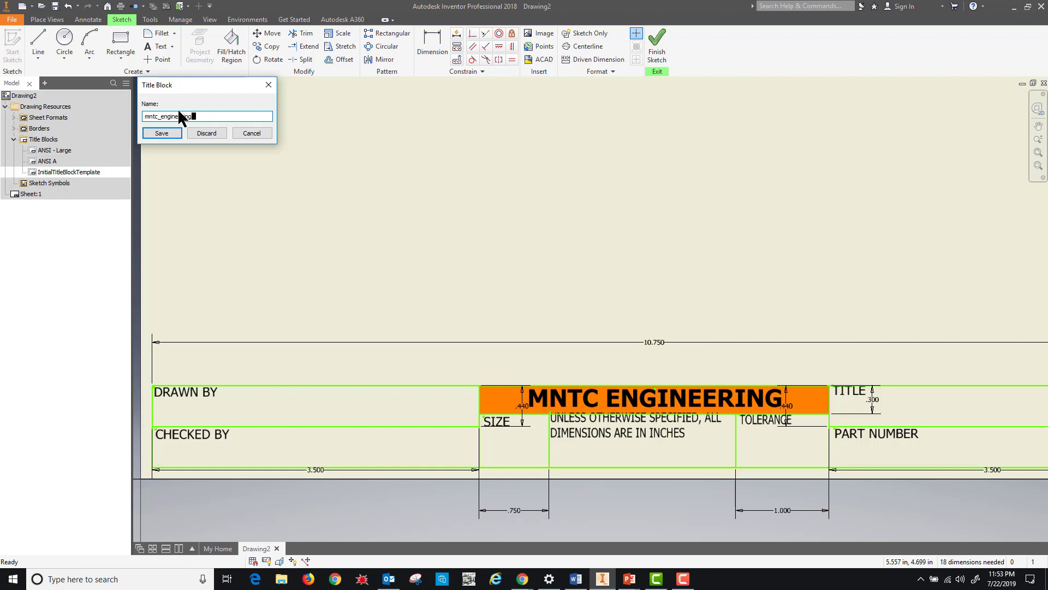
left_click(160, 132)
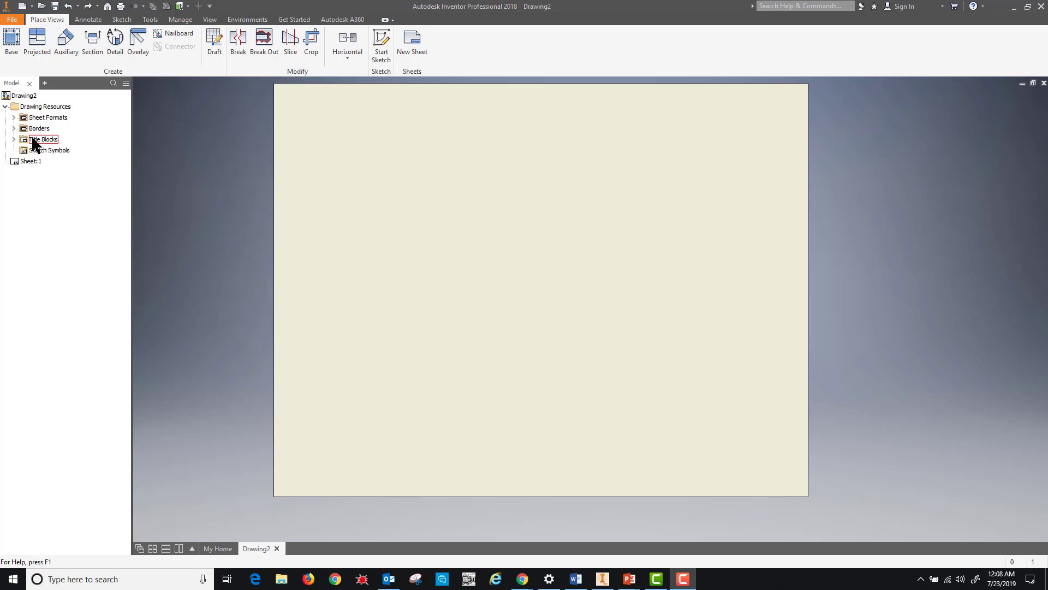
Insert the custom PlainBorder from the drawing resources onto the sheet.
left_click(13, 128)
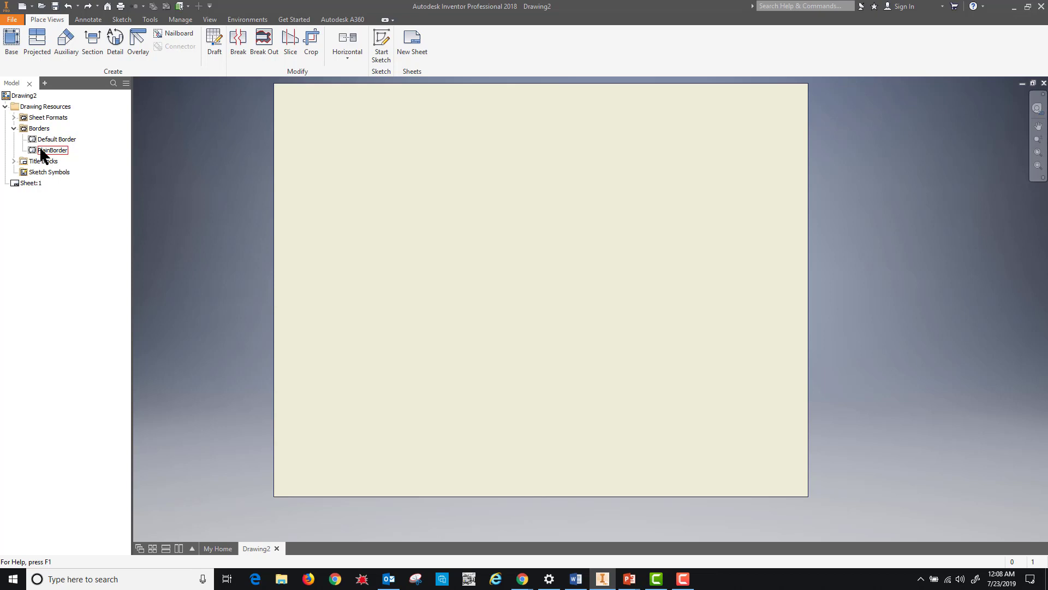
left_click(42, 153)
right_click(41, 153)
left_click(59, 196)
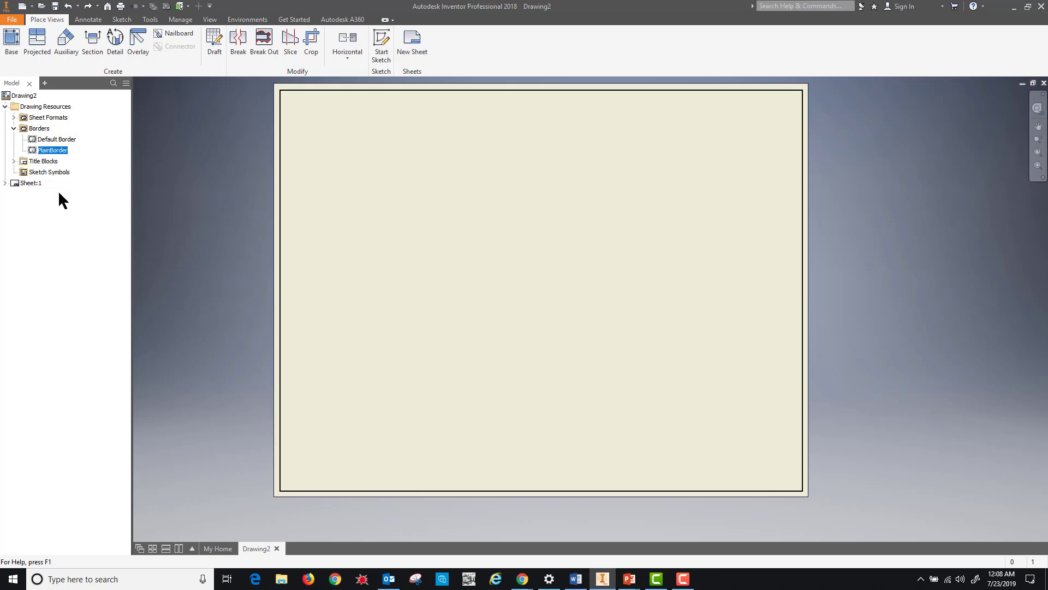
Insert the custom mntc_engineering title block from the drawing resources onto the sheet.
left_click(13, 161)
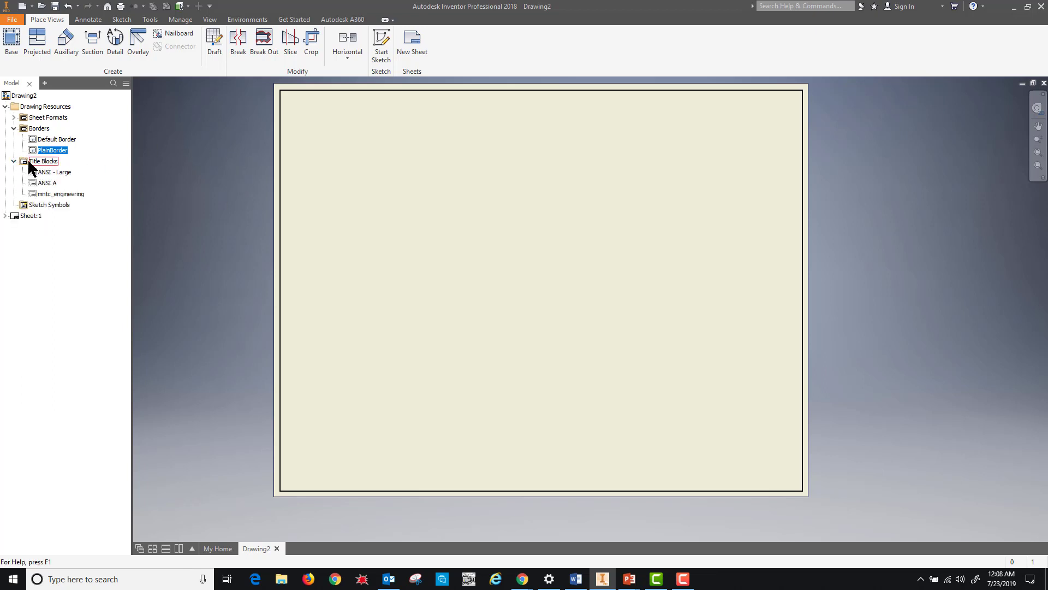
right_click(39, 195)
left_click(59, 241)
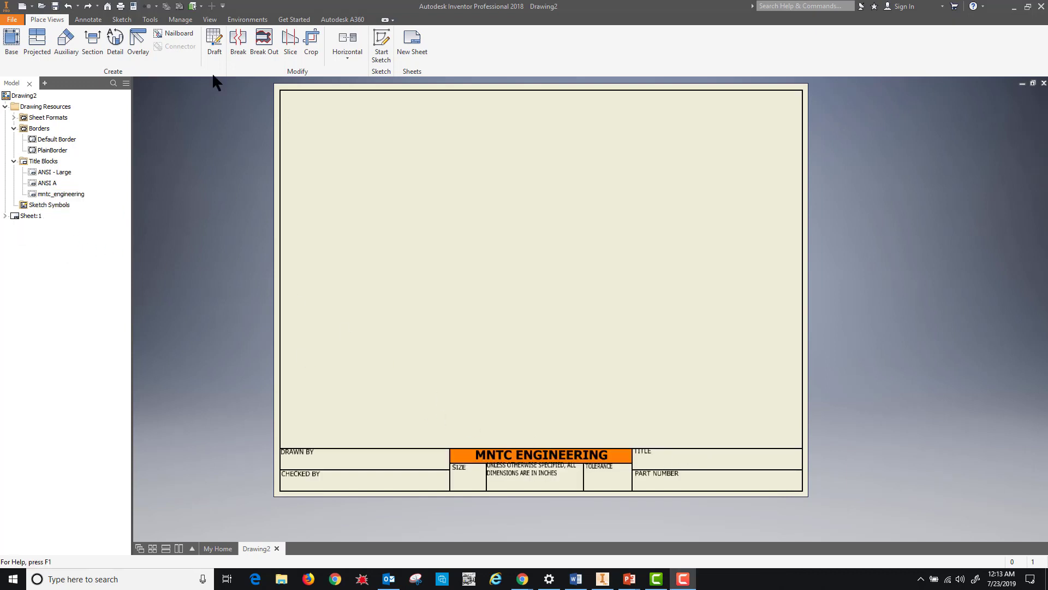
Save the drawing in the workspace folder as an Inventor drawing file named MNTC_ENGINEERING_TEMPLATE.
left_click(55, 6)
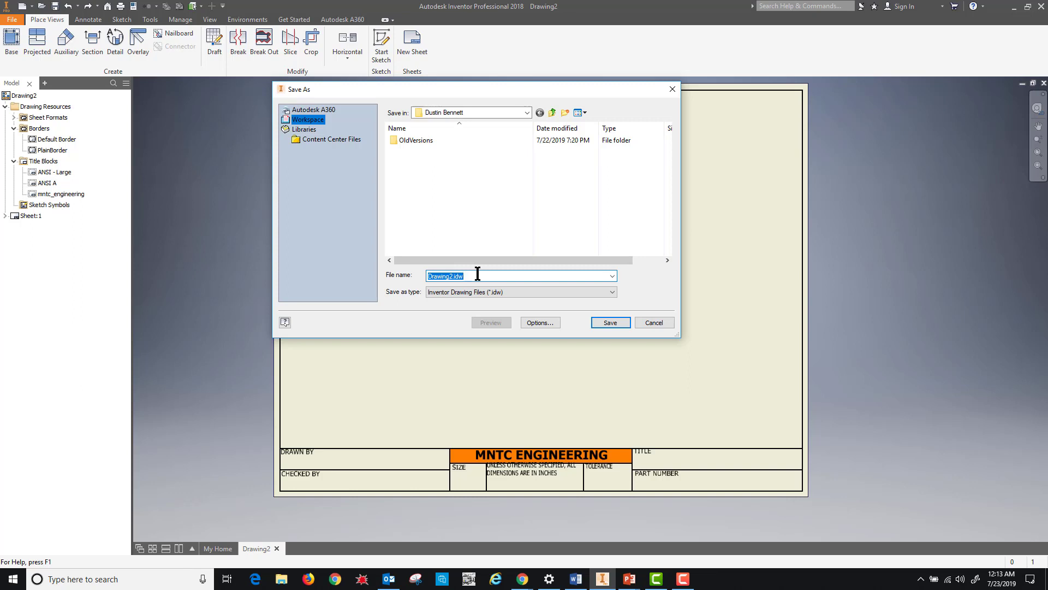
type("P")
key("BackSpace")
type("MNTC_ENGINEERING_TEMPLATE")
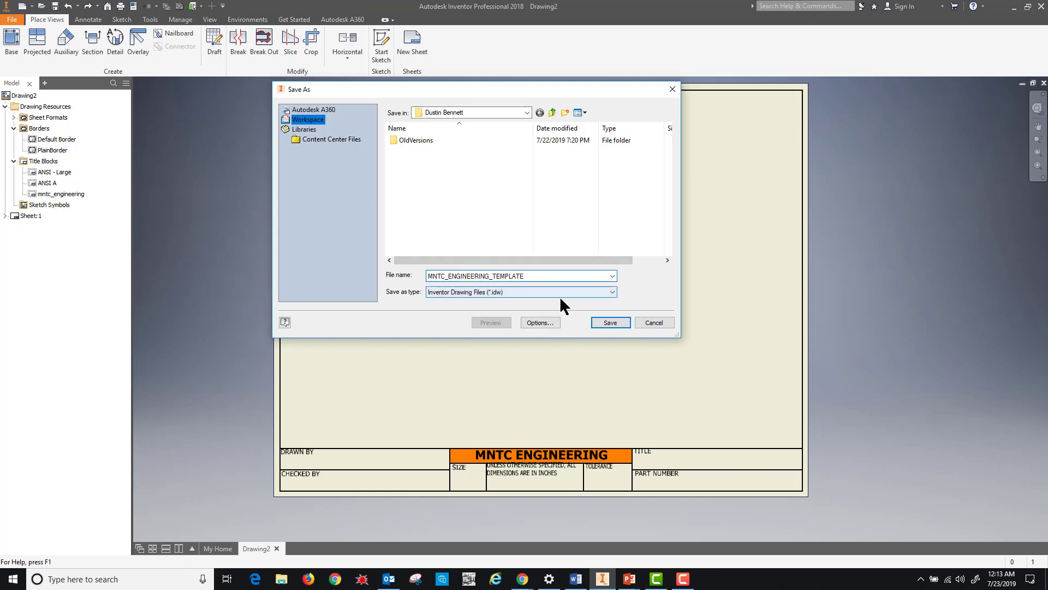
left_click(610, 322)
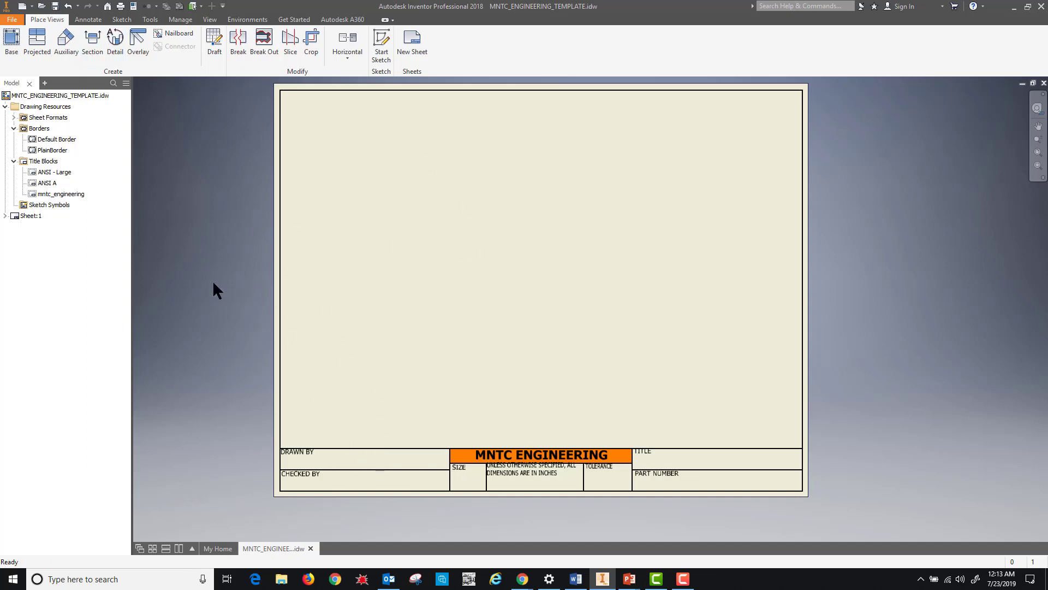
Start a Save As of the template drawing.
left_click(12, 20)
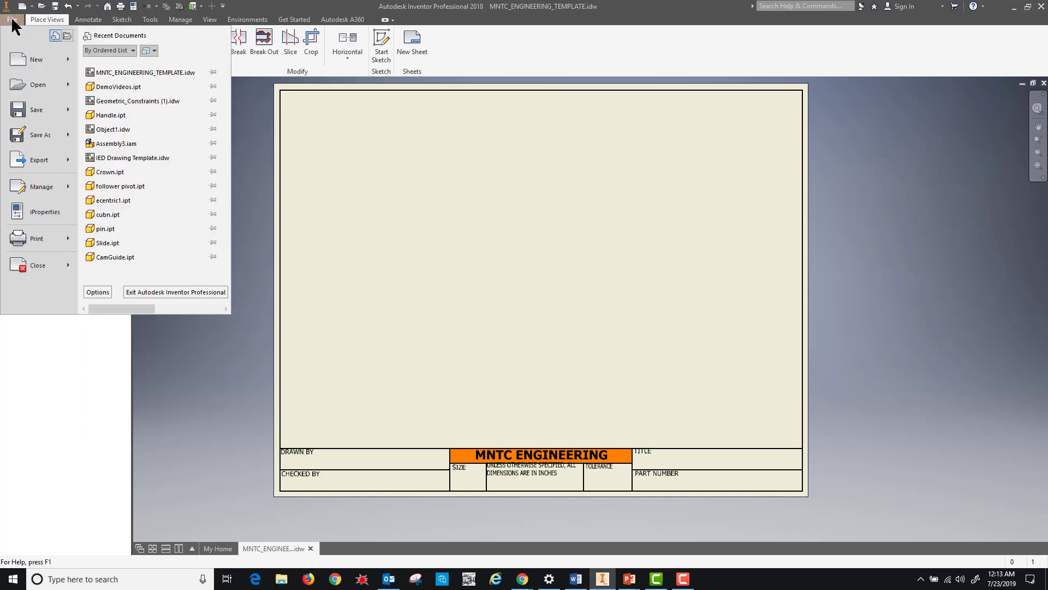
left_click(27, 130)
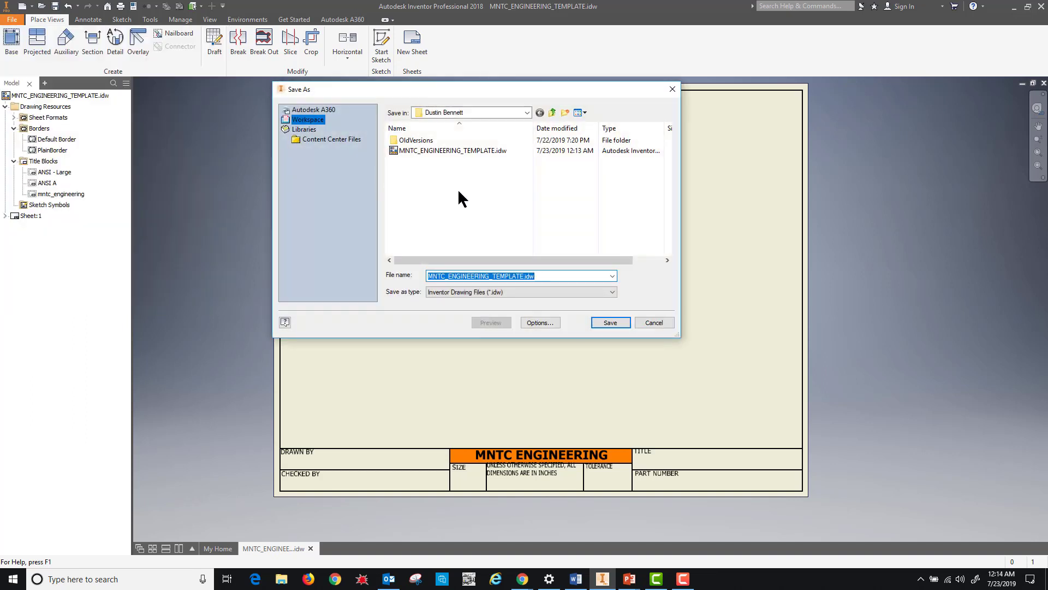